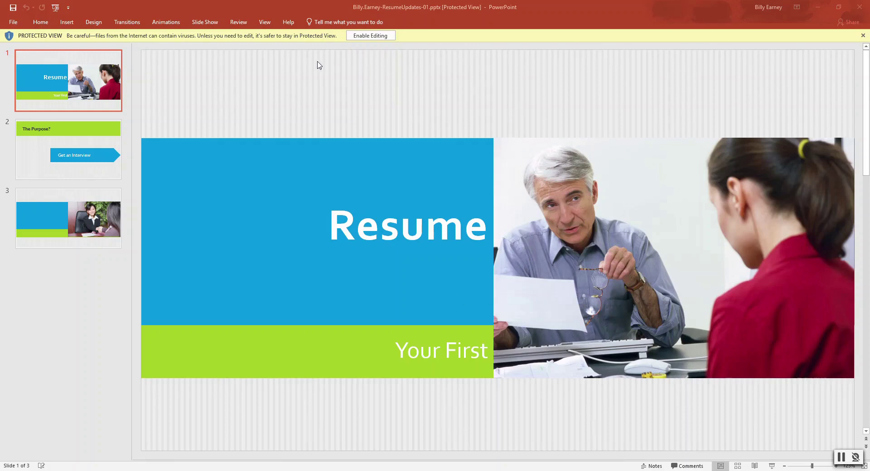
# Enable editing of the protected presentation and apply background Style 4 to the slides.
pyautogui.click(382, 38)
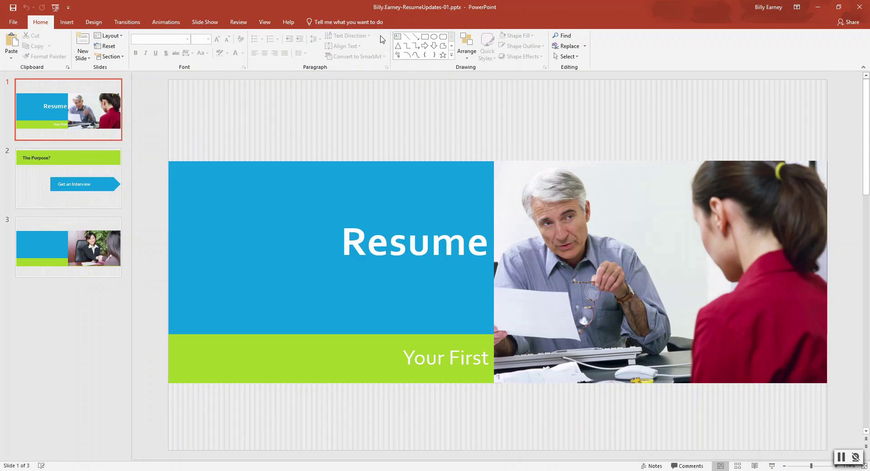
pyautogui.hotkey('alt', 'g')
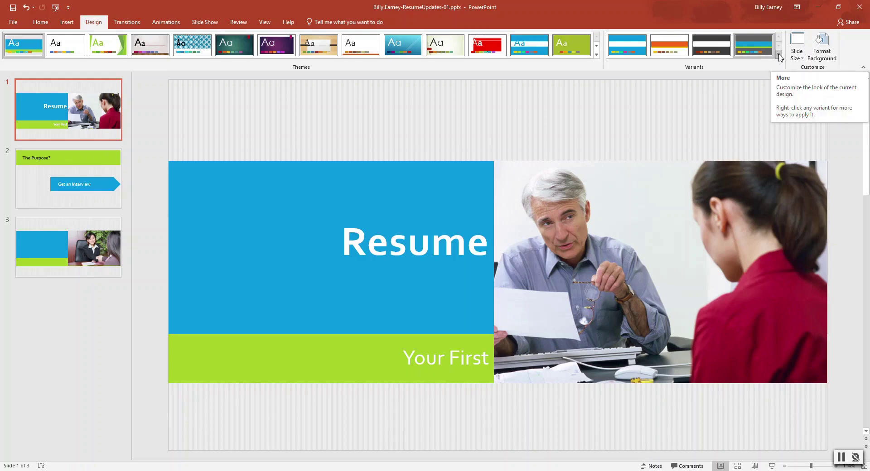
pyautogui.click(779, 57)
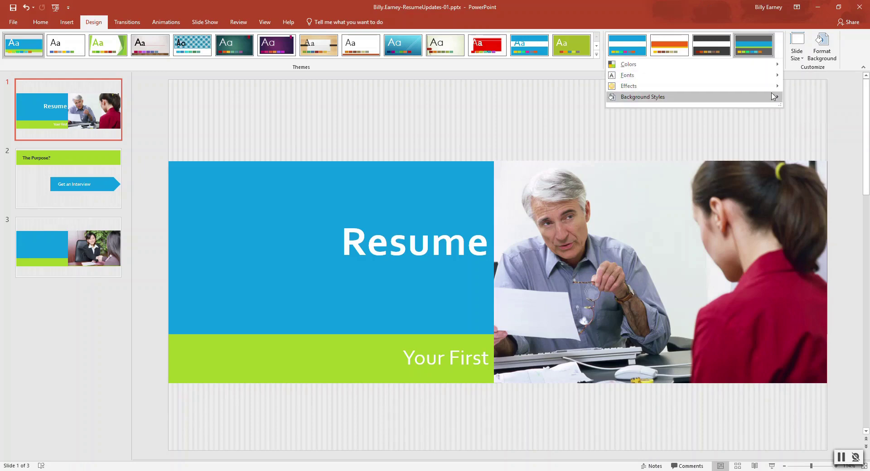
pyautogui.moveTo(773, 100)
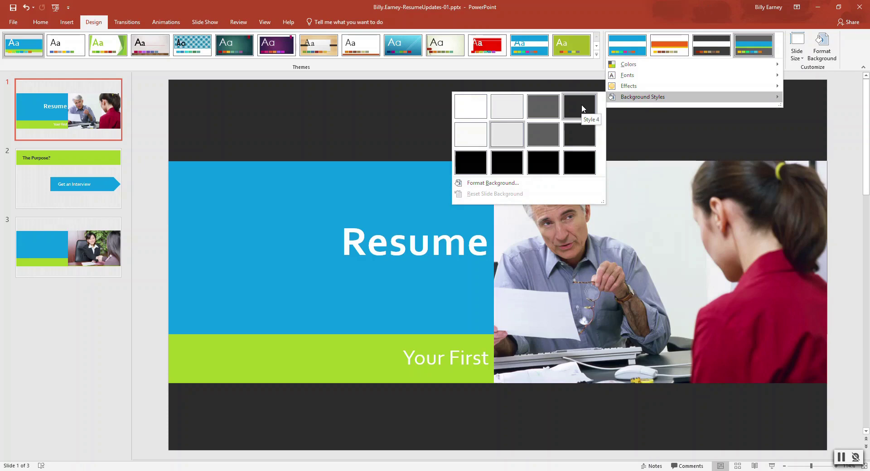
pyautogui.click(583, 108)
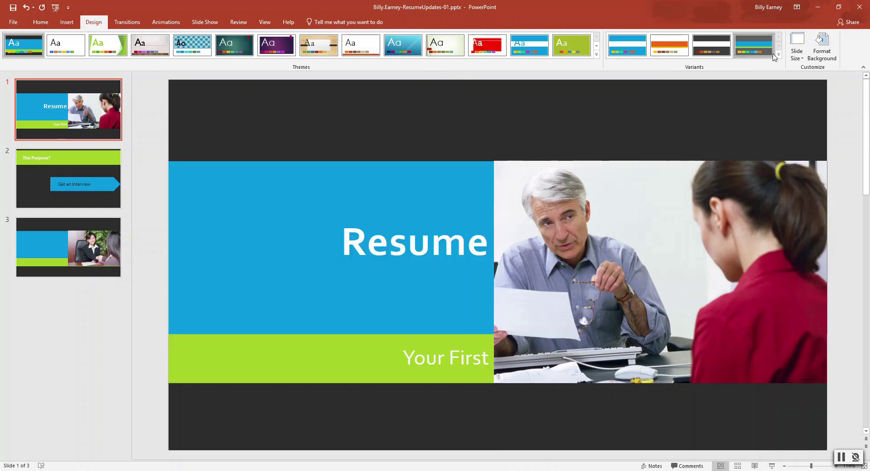
# Change the presentation's theme fonts to the Georgia font set.
pyautogui.click(779, 55)
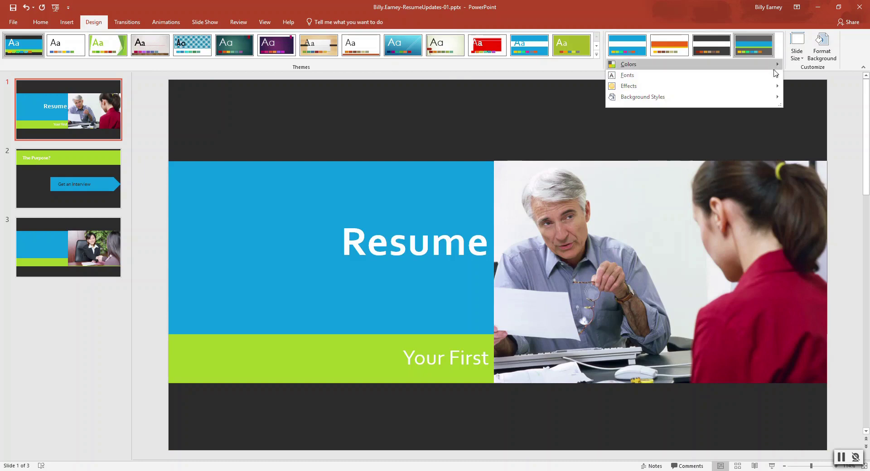
pyautogui.moveTo(628, 75)
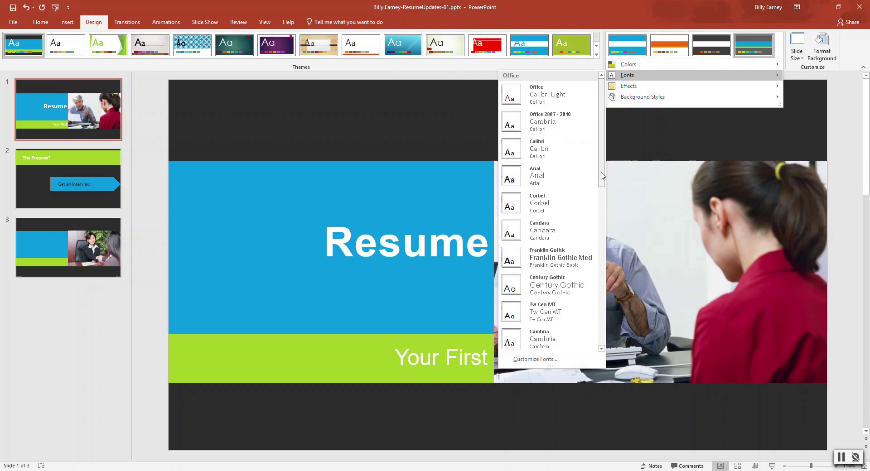
pyautogui.moveTo(602, 178); pyautogui.dragTo(602, 233)
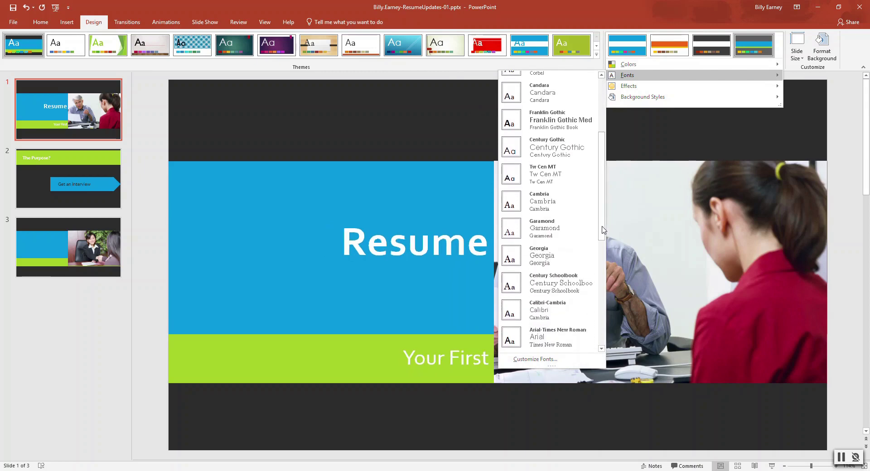
pyautogui.click(550, 253)
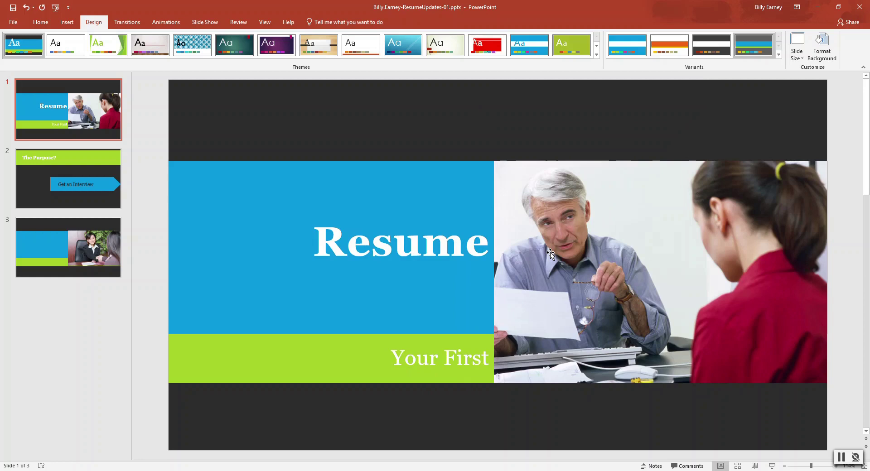
# Left-align the Resume title text on slide 1.
pyautogui.click(88, 128)
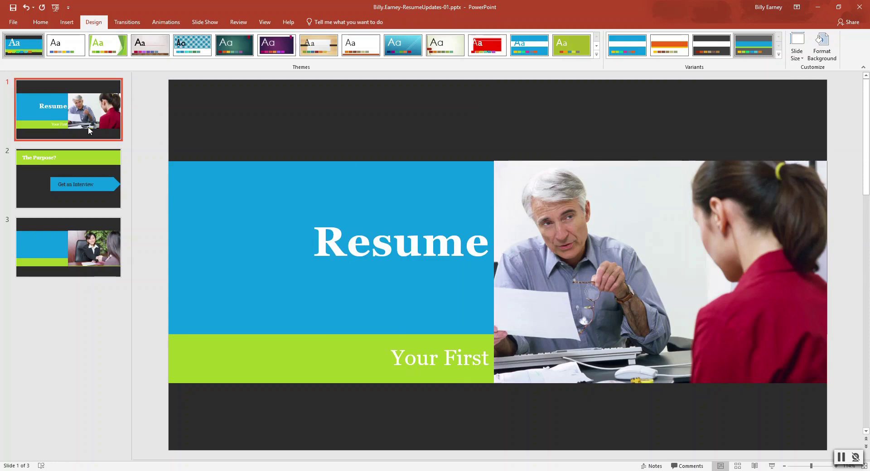
pyautogui.click(385, 249)
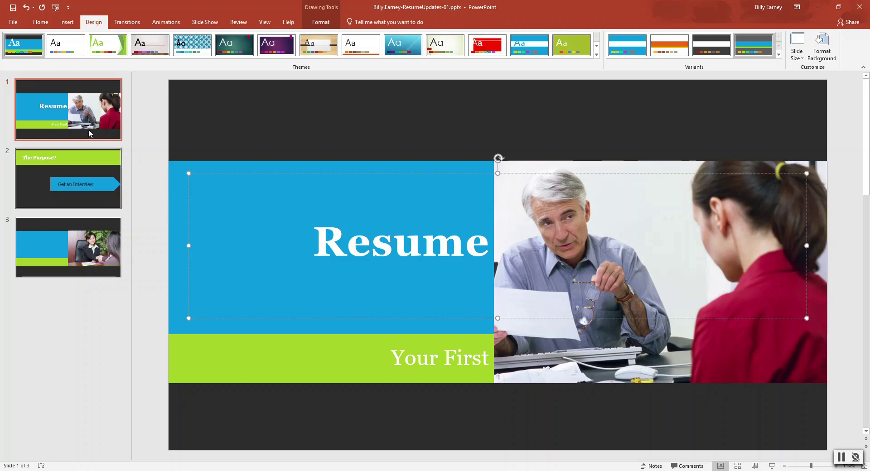
pyautogui.click(40, 22)
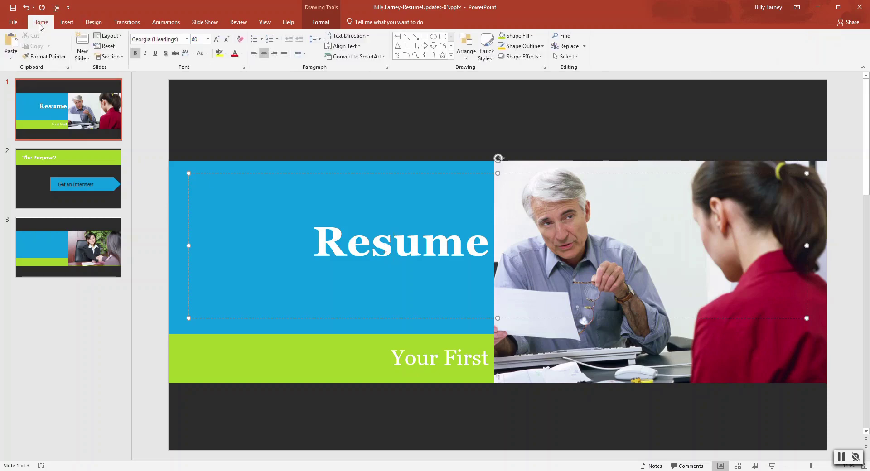
pyautogui.click(255, 53)
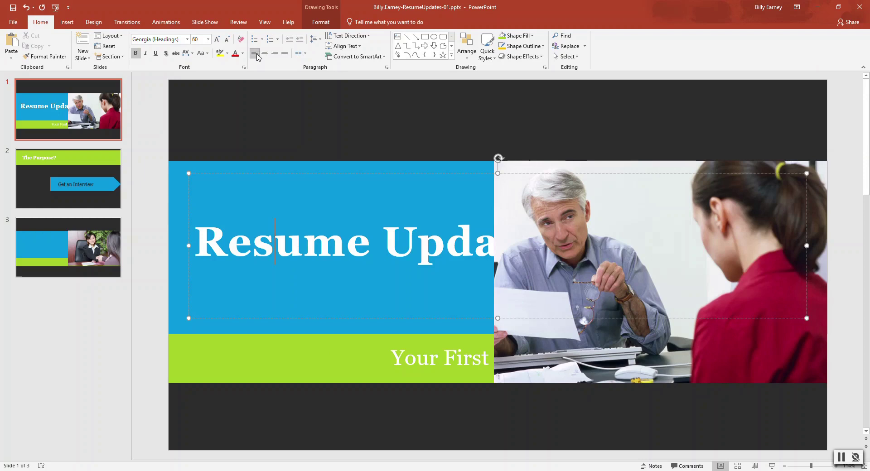
# Set the slide 1 title's text box to Do not Autofit in its text alignment options.
pyautogui.click(321, 21)
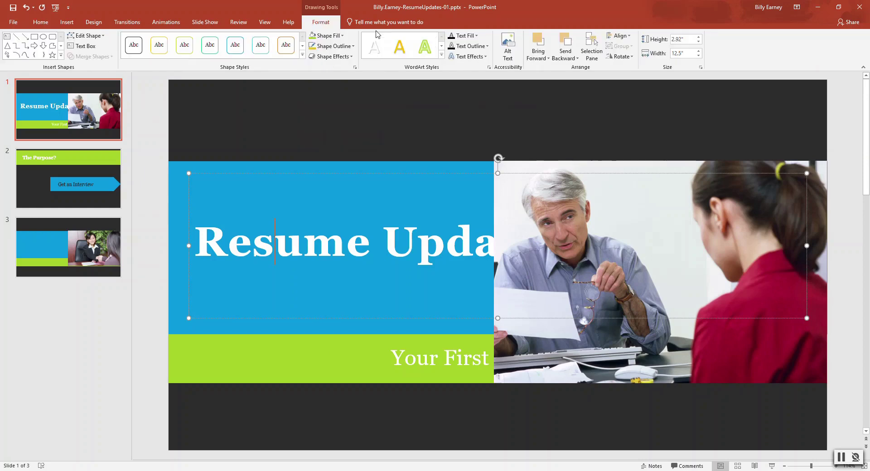
pyautogui.click(43, 23)
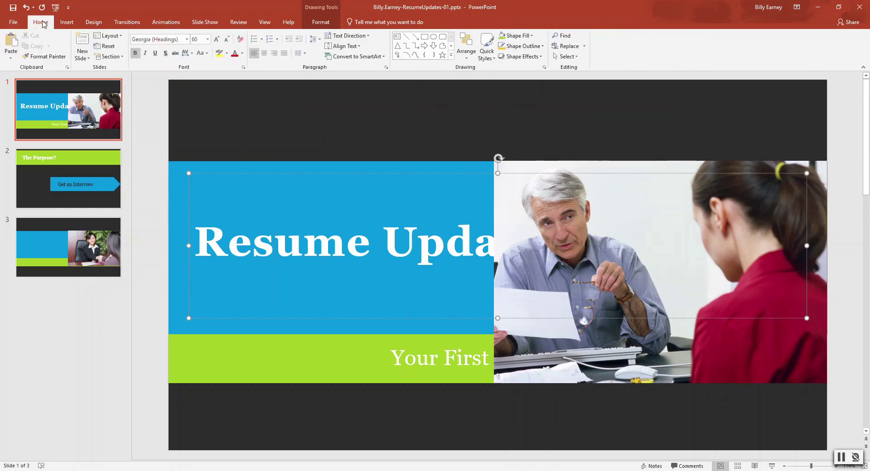
pyautogui.click(357, 46)
pyautogui.click(359, 139)
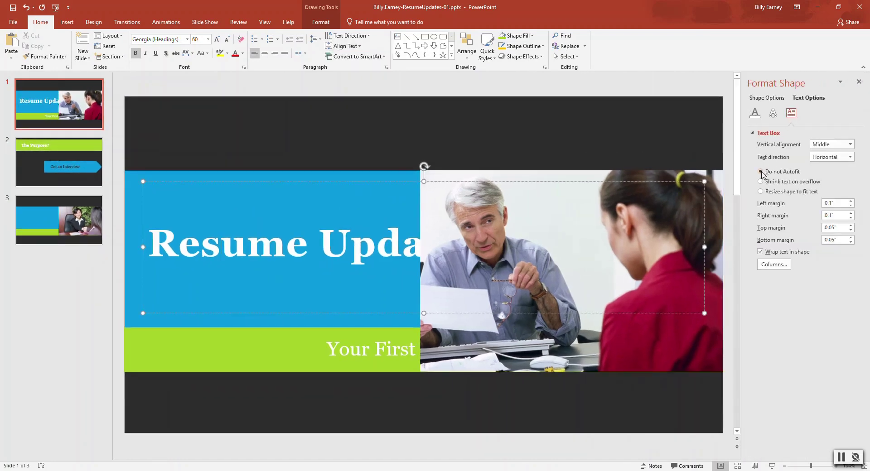
pyautogui.click(762, 172)
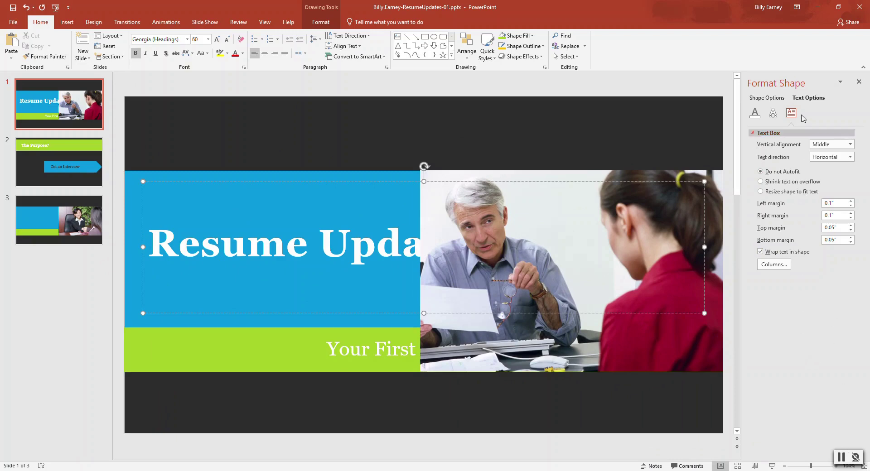
pyautogui.click(859, 82)
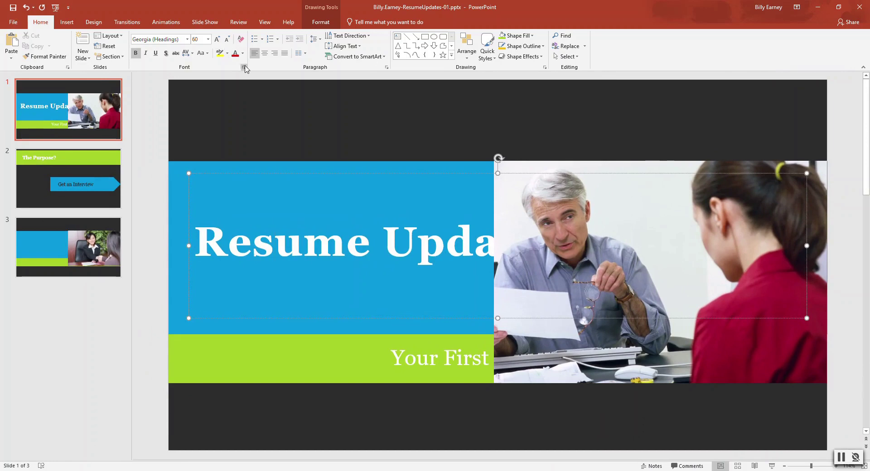
# Check the slide 1 title's detailed font and paragraph settings without changing them.
pyautogui.click(244, 67)
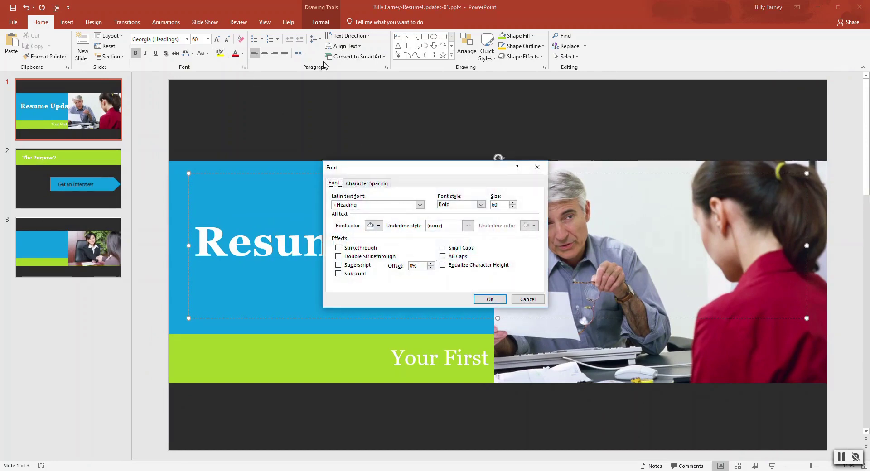
pyautogui.click(446, 141)
pyautogui.click(527, 299)
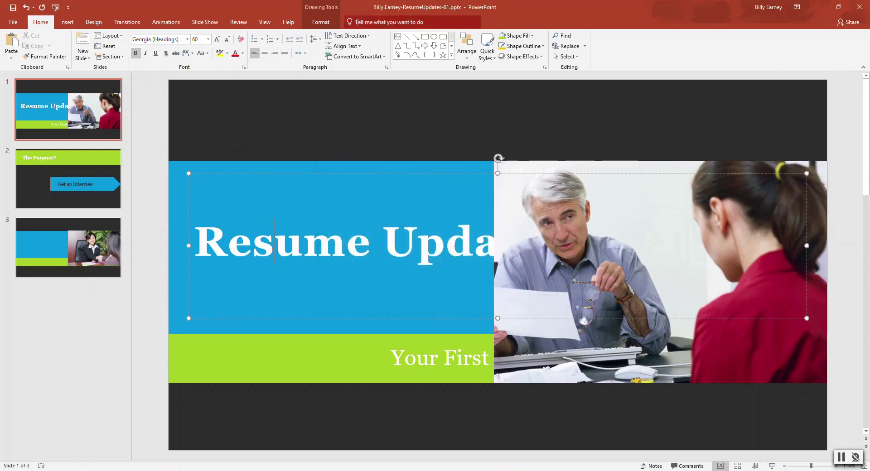
pyautogui.click(386, 68)
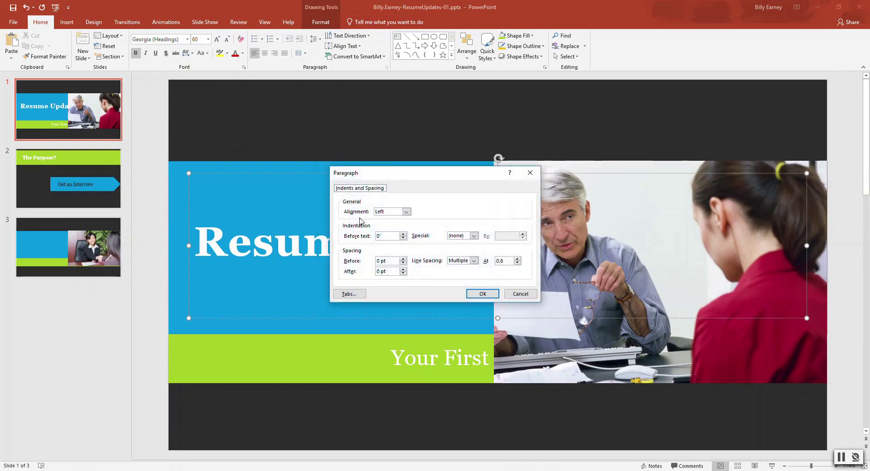
pyautogui.click(520, 294)
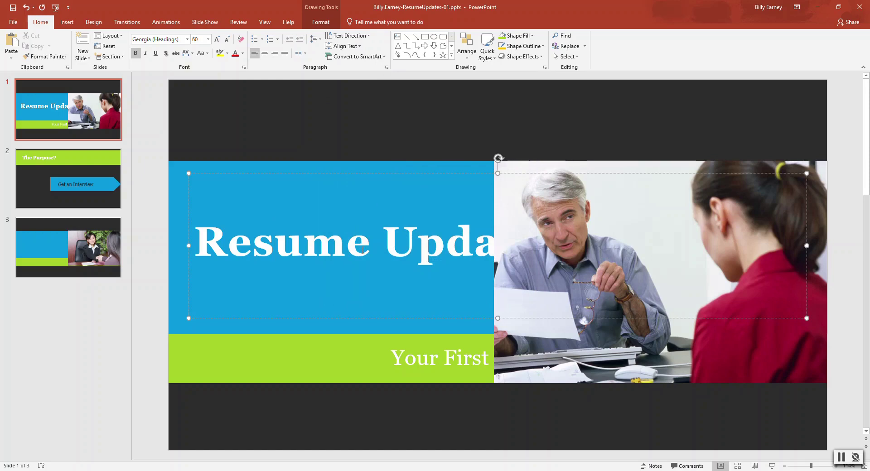
# Left-align the subtitle text on slide 1.
pyautogui.click(391, 356)
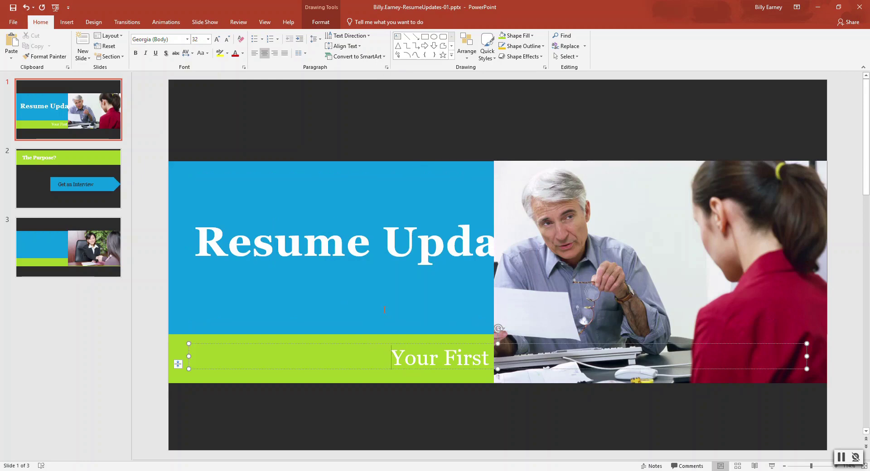
pyautogui.click(356, 46)
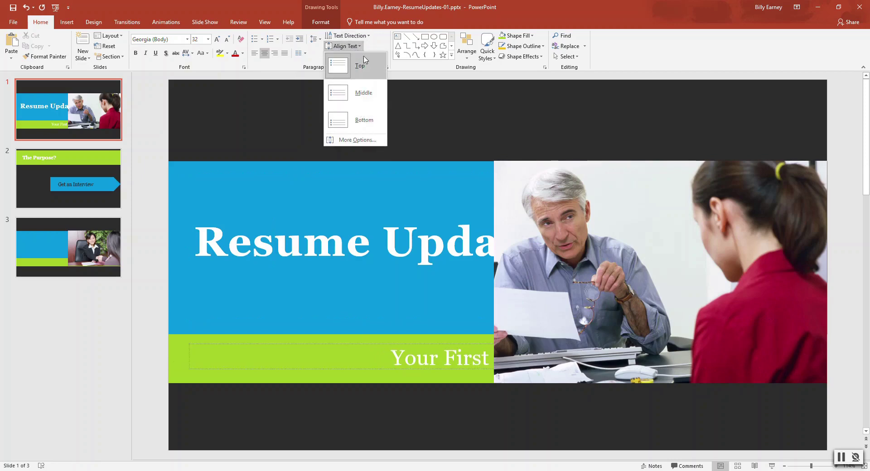
pyautogui.click(357, 12)
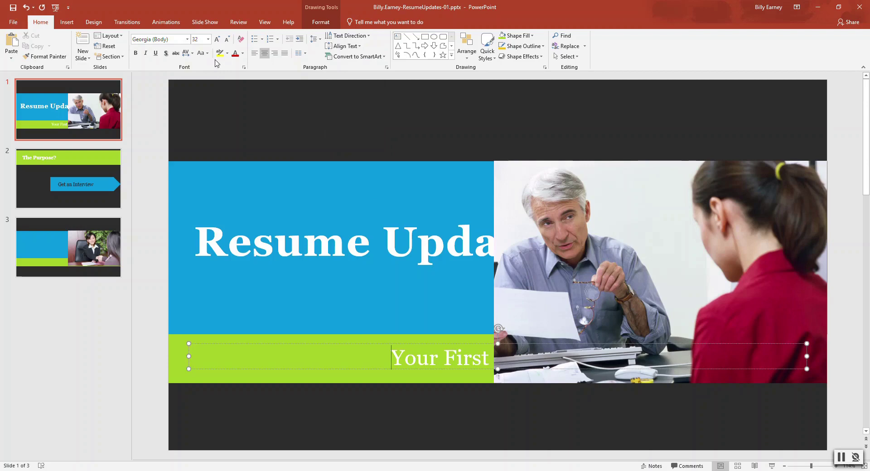
pyautogui.click(253, 54)
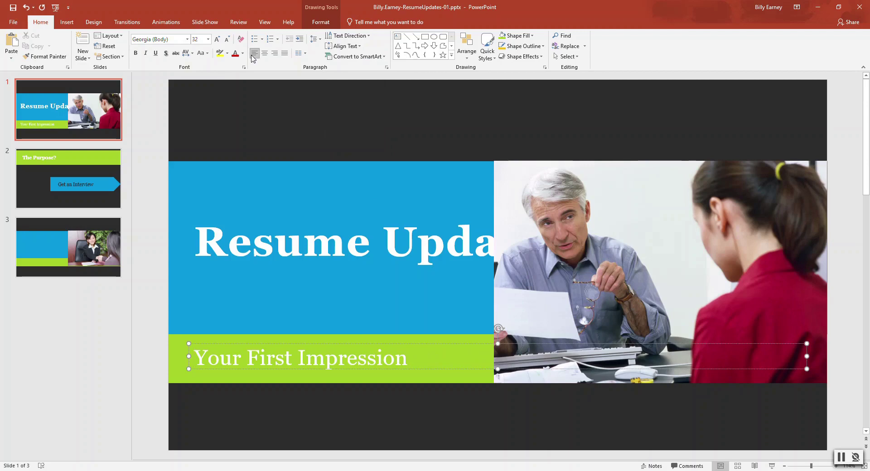
# Add two new title-only slides directly after slide 2, The Purpose?
pyautogui.click(63, 203)
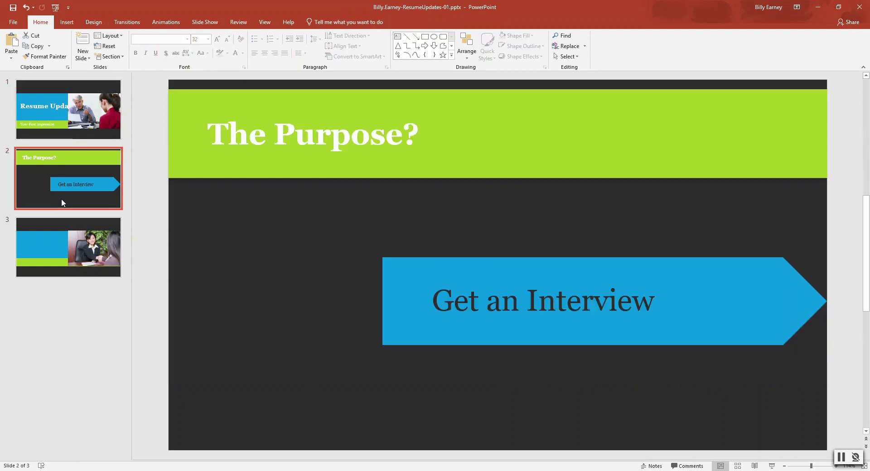
pyautogui.click(68, 22)
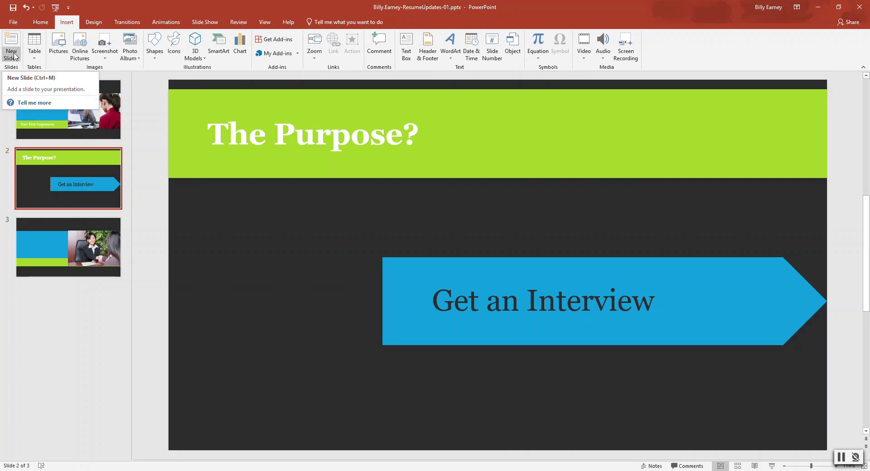
pyautogui.click(13, 45)
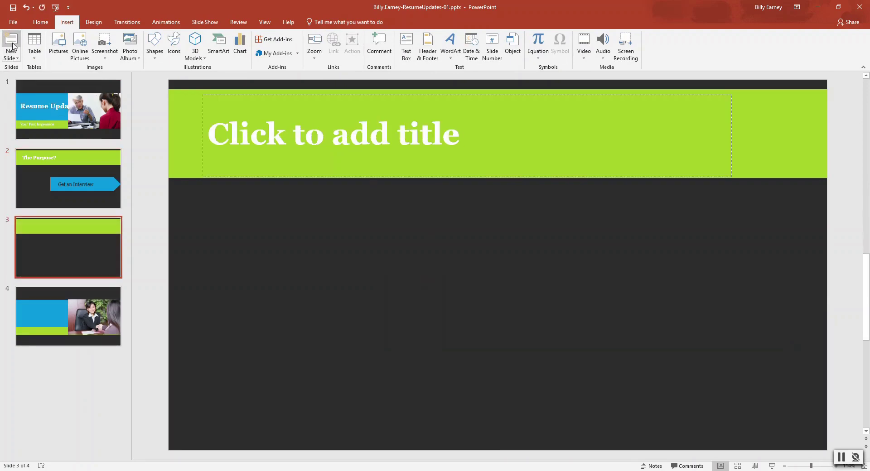
pyautogui.click(13, 46)
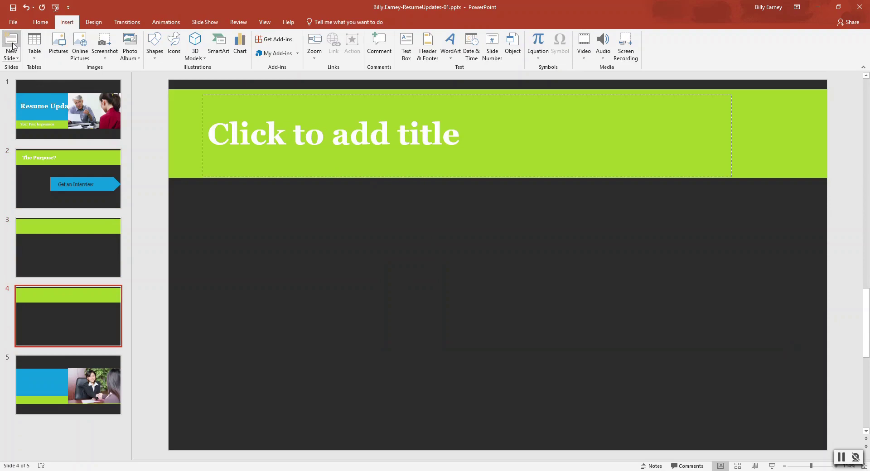
pyautogui.click(49, 255)
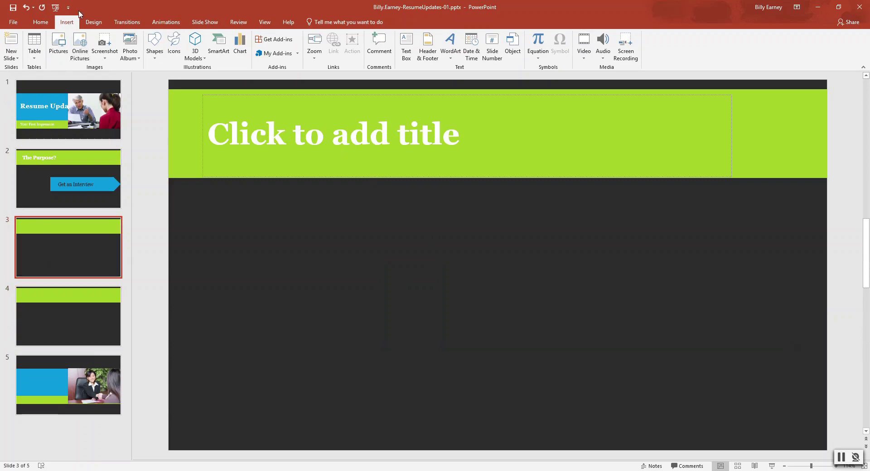
pyautogui.click(94, 22)
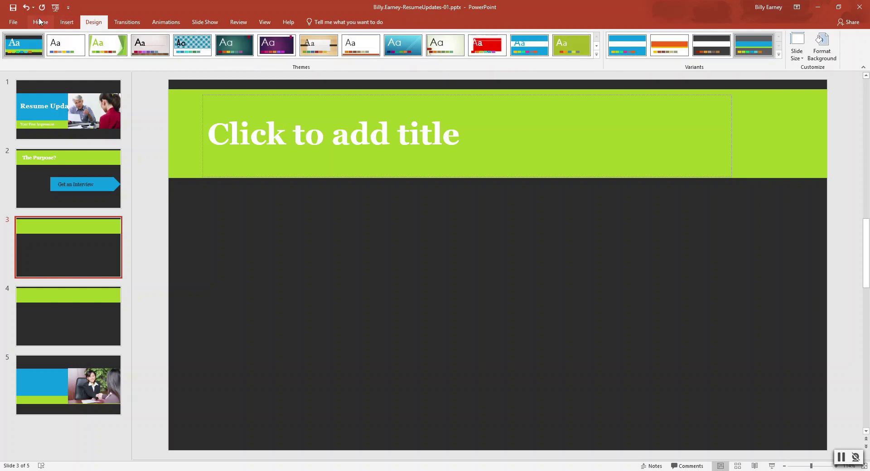
pyautogui.click(40, 21)
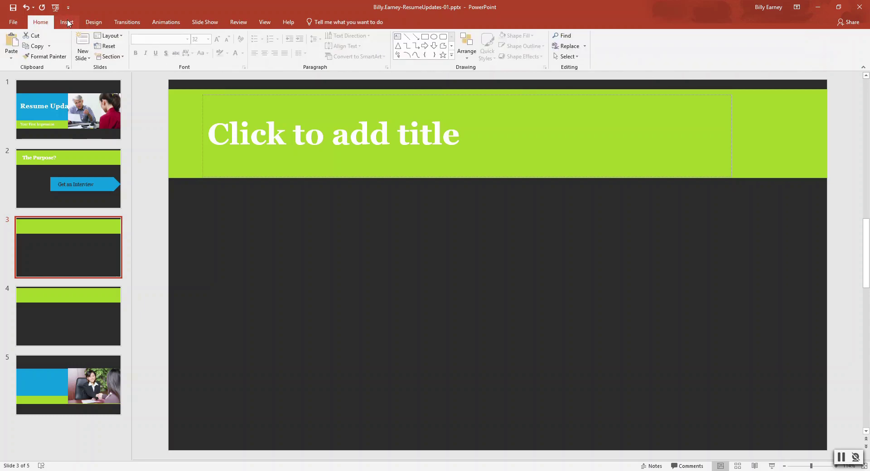
pyautogui.click(86, 58)
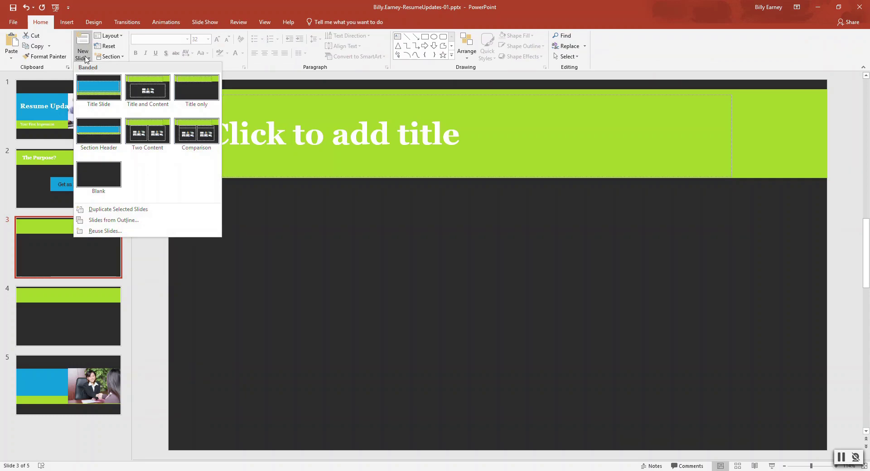
pyautogui.click(99, 3)
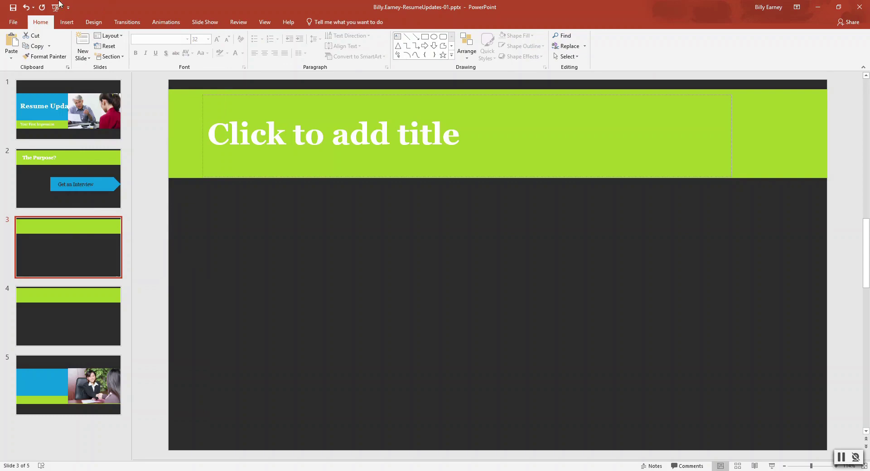
# Undo the addition of the two title-only slides after The Purpose? slide.
pyautogui.click(27, 8)
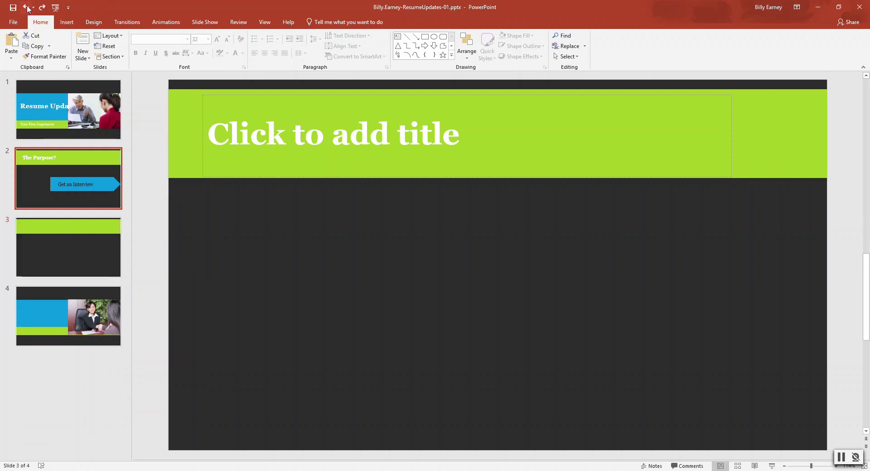
pyautogui.click(26, 7)
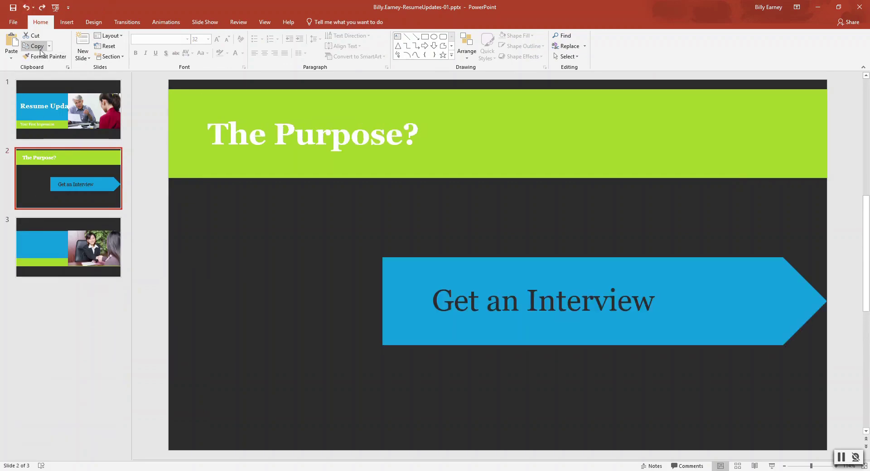
pyautogui.click(68, 22)
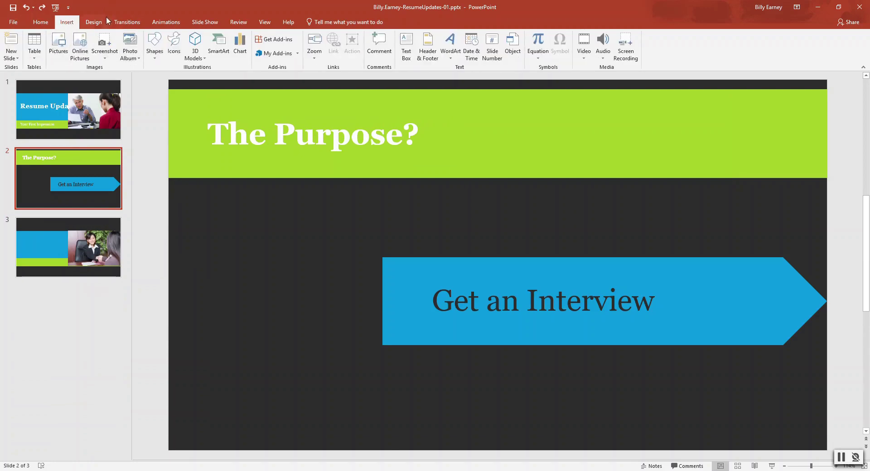
pyautogui.click(97, 22)
pyautogui.click(66, 23)
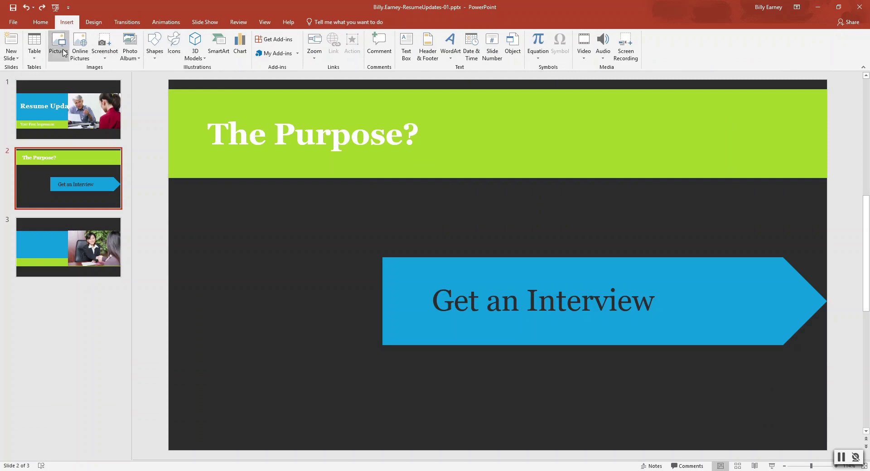
pyautogui.click(40, 21)
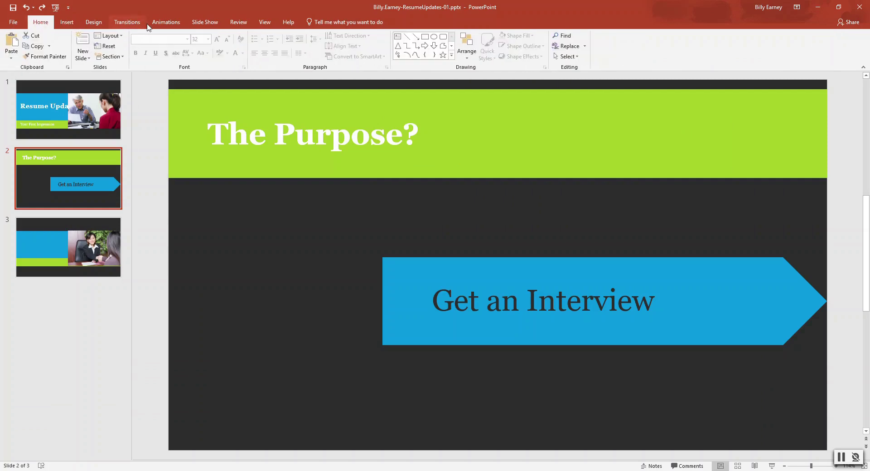
pyautogui.click(163, 24)
pyautogui.click(207, 23)
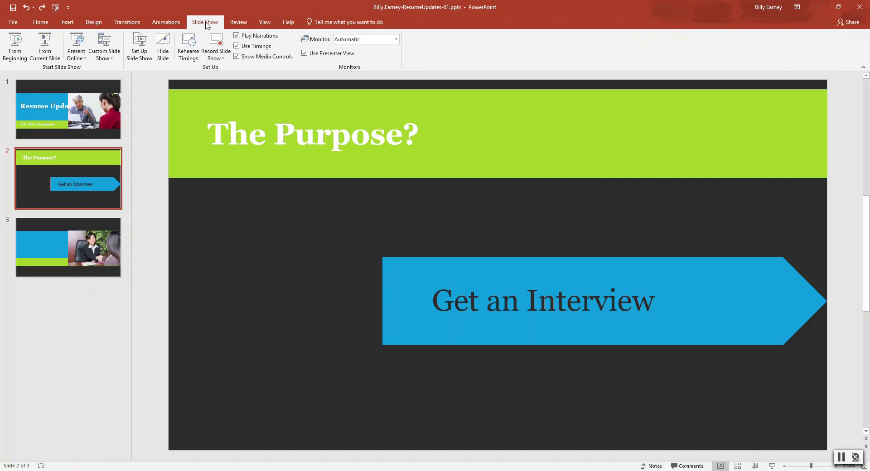
pyautogui.click(168, 22)
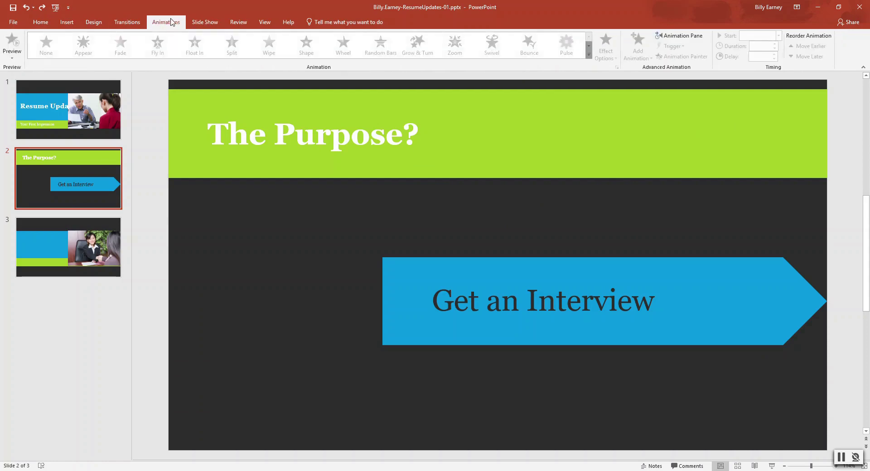
pyautogui.click(123, 23)
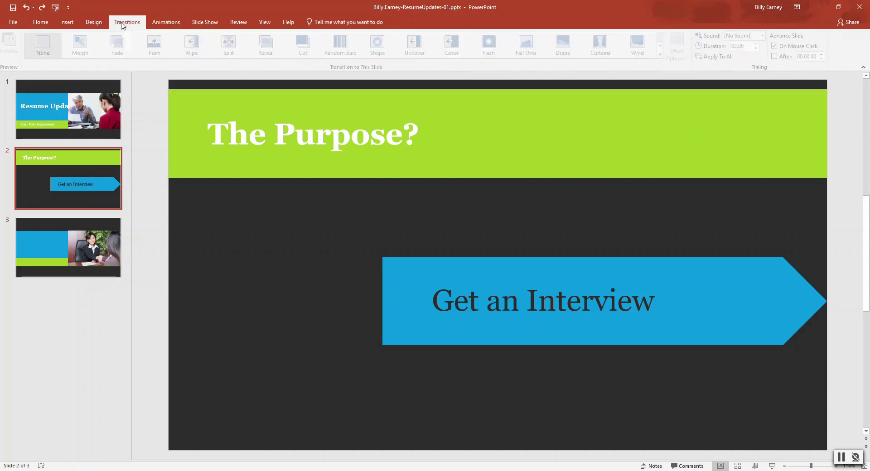
pyautogui.click(93, 22)
pyautogui.click(68, 23)
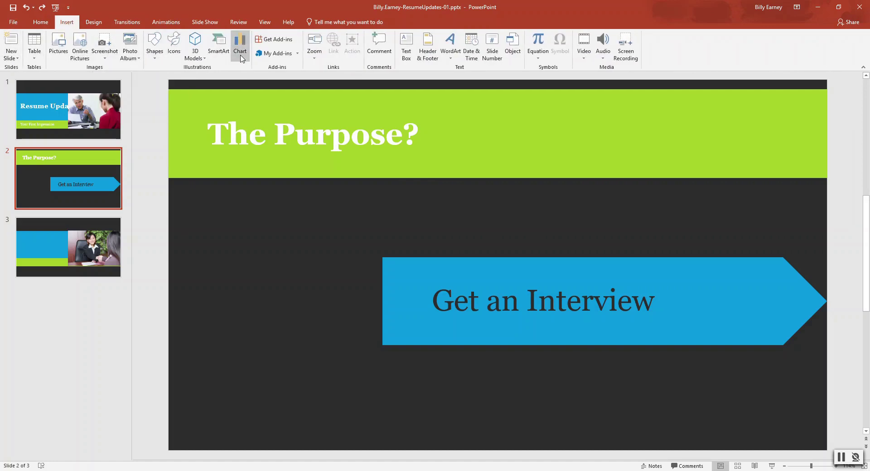
pyautogui.click(41, 24)
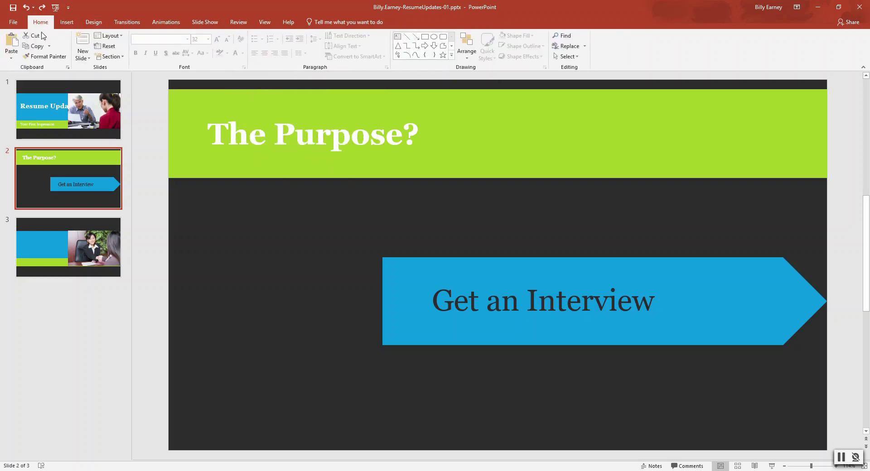
# Add two new slides with the Title and Content layout directly after slide 2, The Purpose?
pyautogui.click(87, 59)
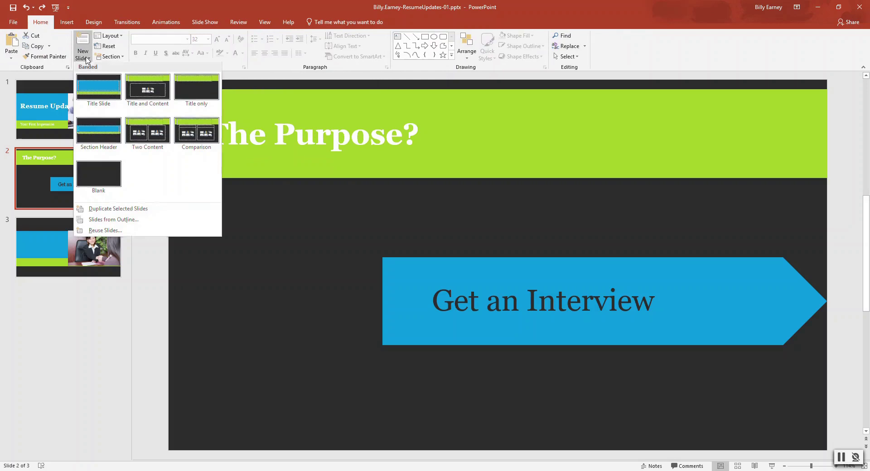
pyautogui.click(152, 100)
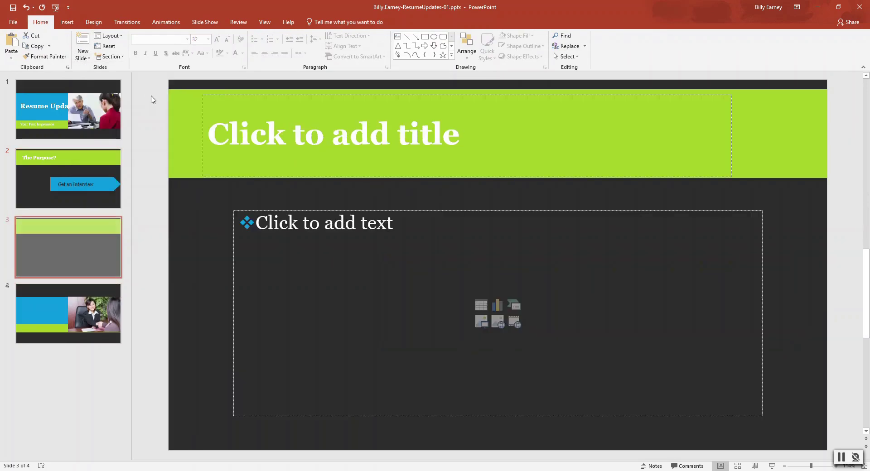
pyautogui.click(89, 57)
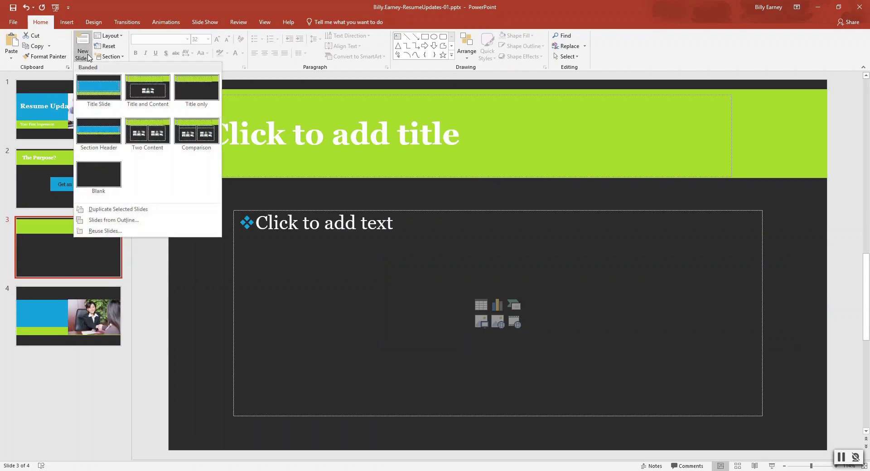
pyautogui.click(148, 91)
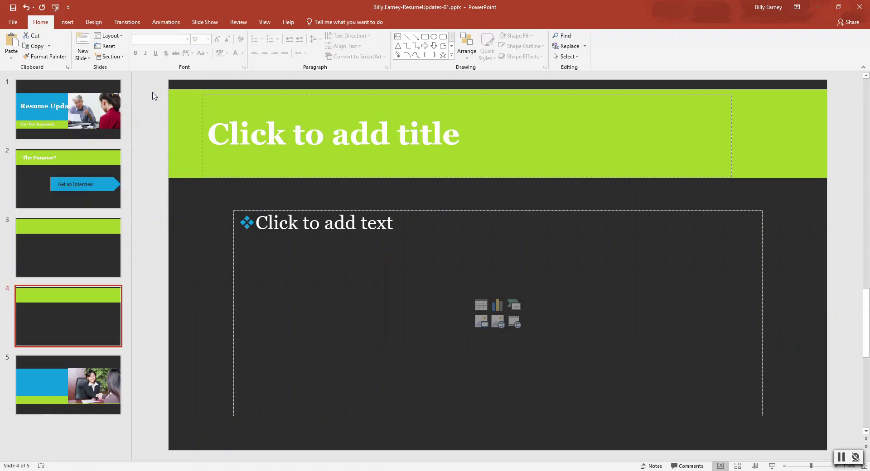
# Title slide 4 "Accomplishments, Not Duties".
pyautogui.click(314, 132)
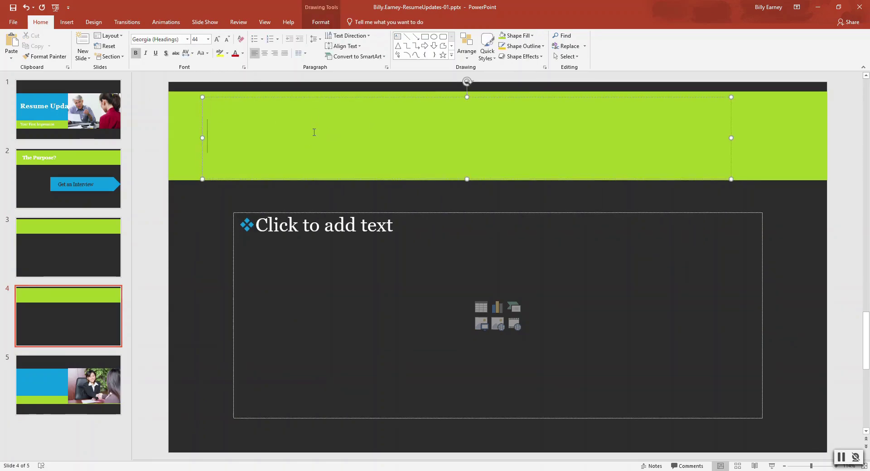
pyautogui.write('Acc')
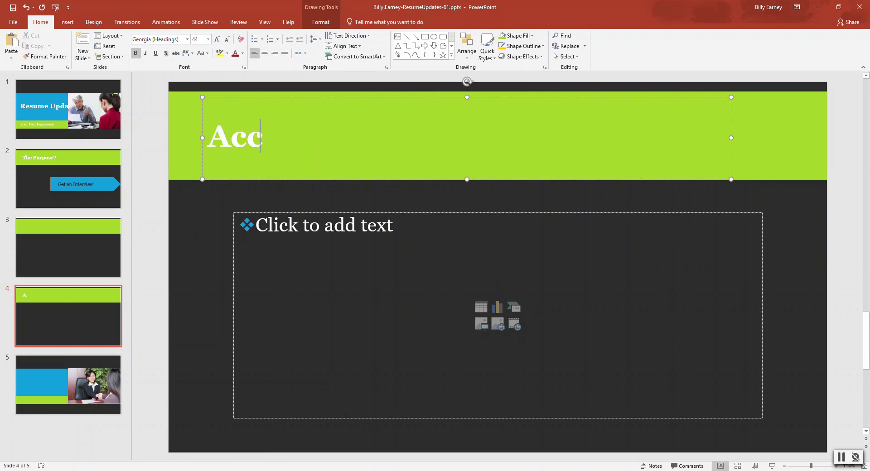
pyautogui.write('omplishment')
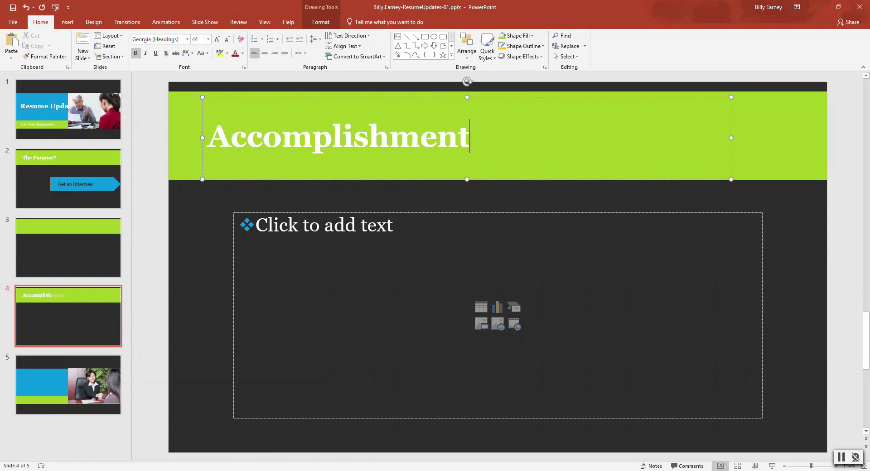
pyautogui.write('s, N')
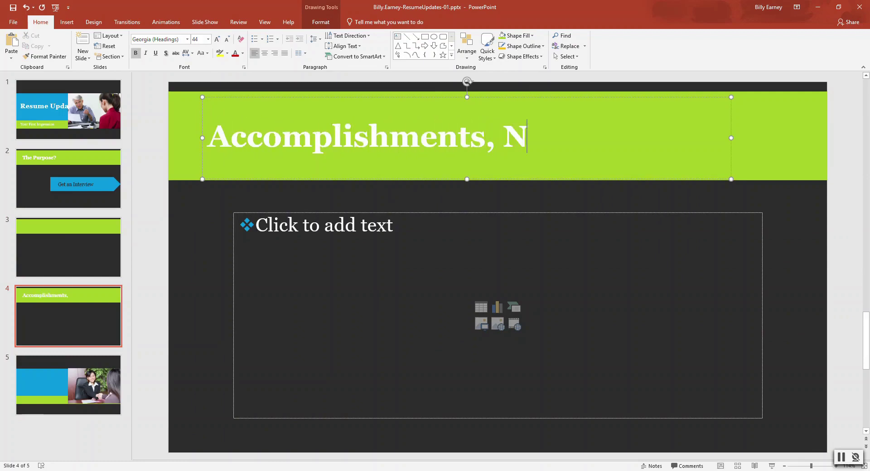
pyautogui.write('ot Dutie')
pyautogui.press('BackSpace')
pyautogui.write('ies')
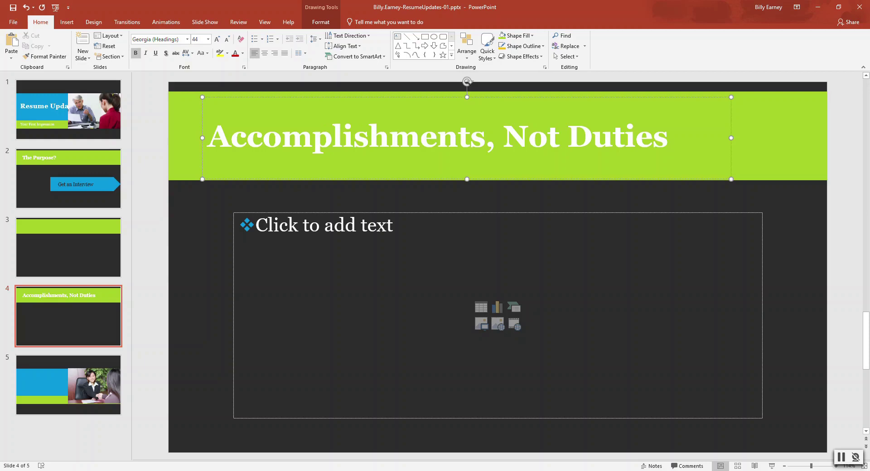
# Enter the first bullet in slide 4's content area: "Include only the most impressive details about your career".
pyautogui.click(319, 228)
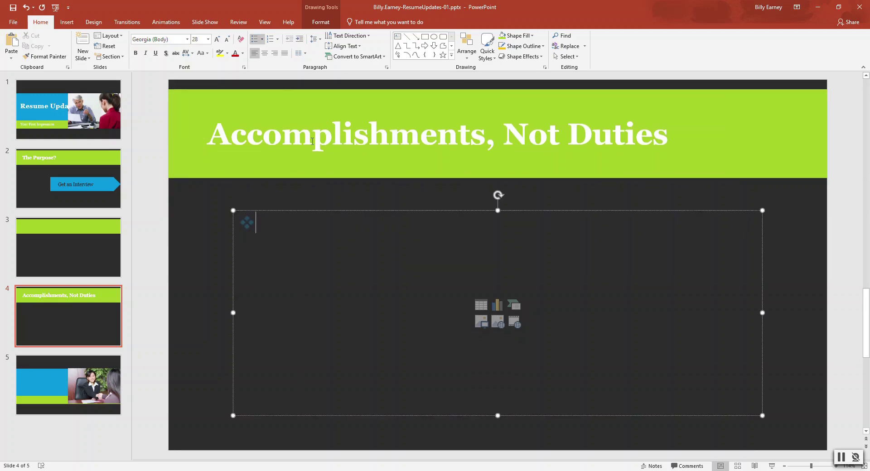
pyautogui.click(256, 40)
pyautogui.click(255, 40)
pyautogui.write('Include ')
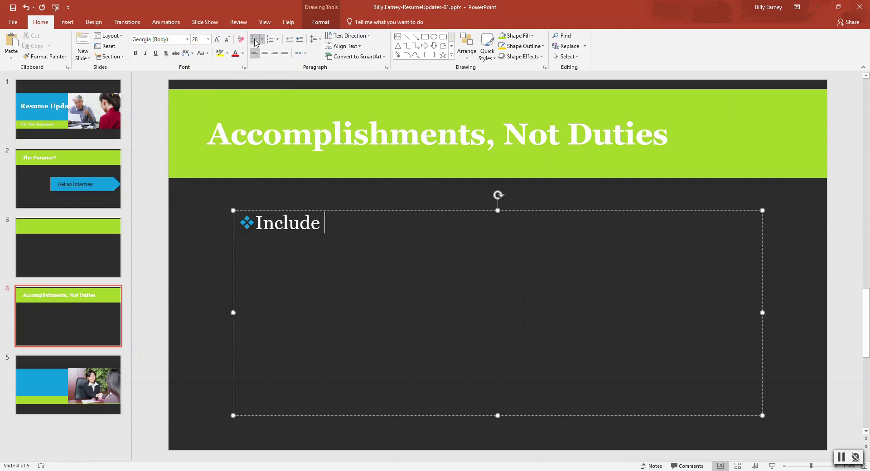
pyautogui.write('only the most ')
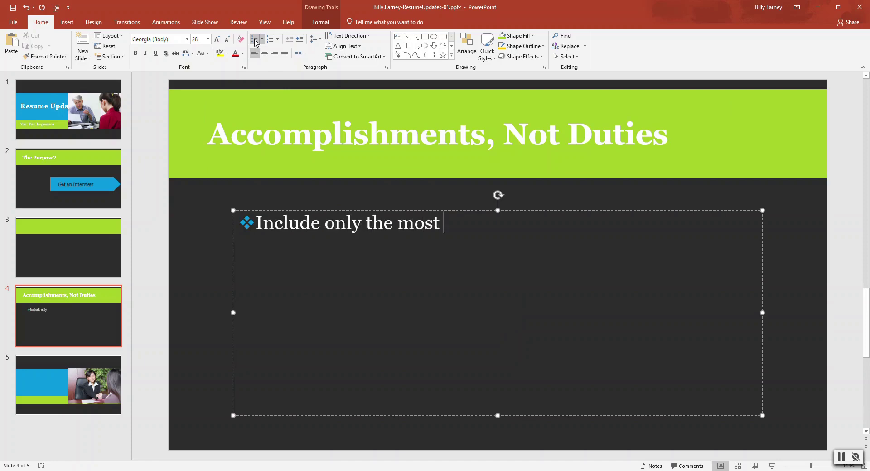
pyautogui.write('impore')
pyautogui.press('BackSpace')
pyautogui.press('BackSpace')
pyautogui.press('BackSpace')
pyautogui.write('res')
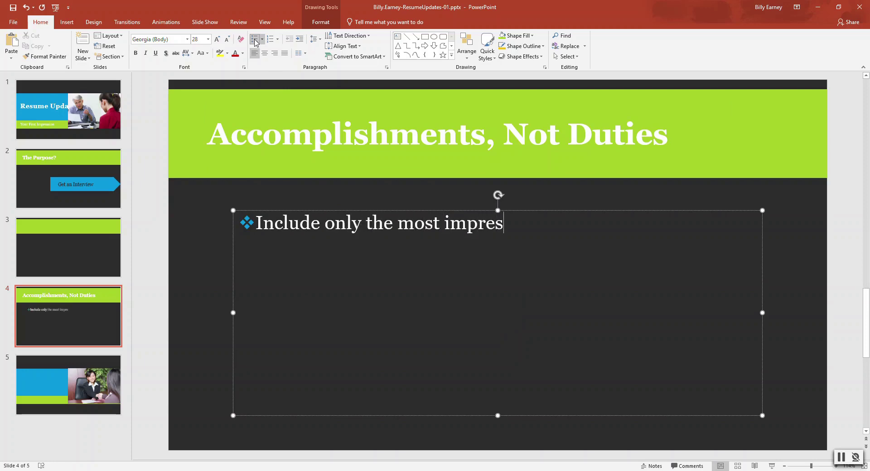
pyautogui.write('sive detail')
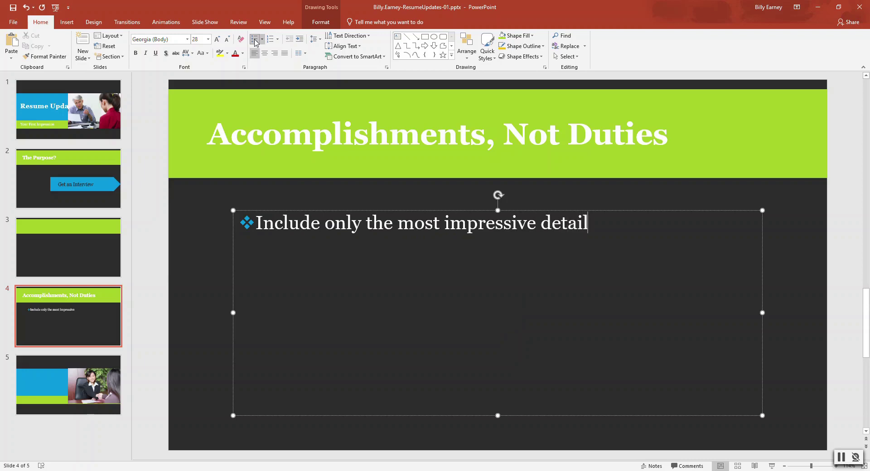
pyautogui.write('s about ')
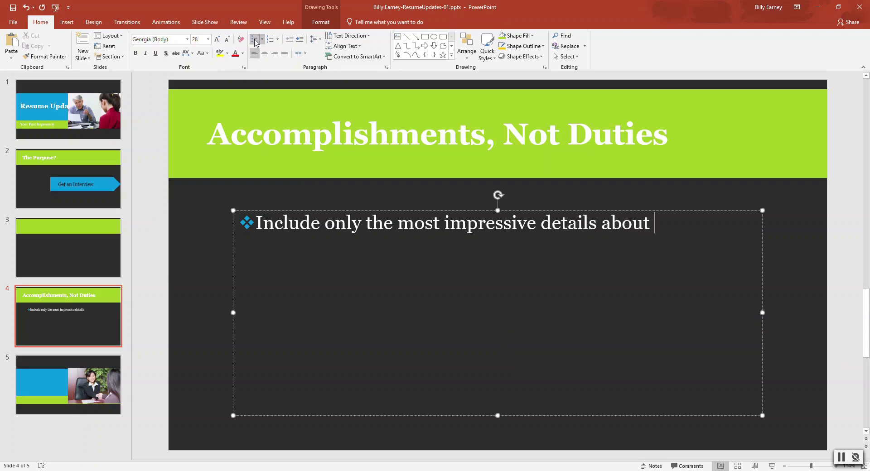
pyautogui.write('your career')
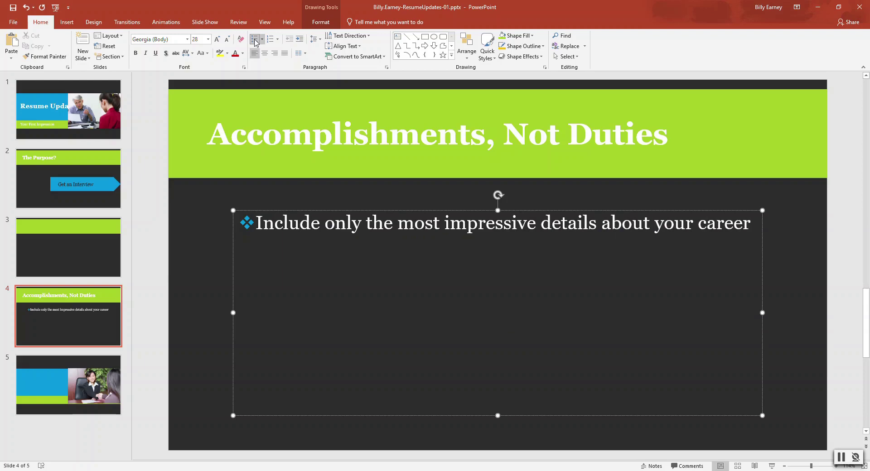
# Add a second bullet to slide 4's content area: "Quantify your day-to-day tasks".
pyautogui.press('Return')
pyautogui.write('Quan')
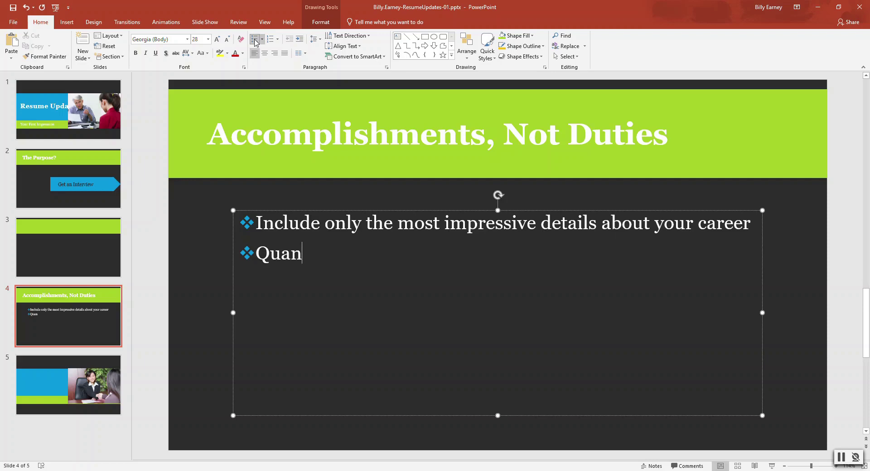
pyautogui.write('tify you')
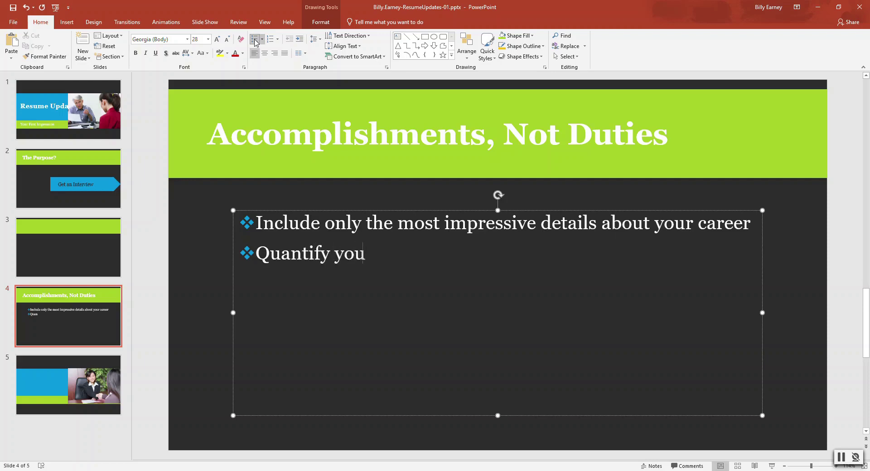
pyautogui.write('r day-')
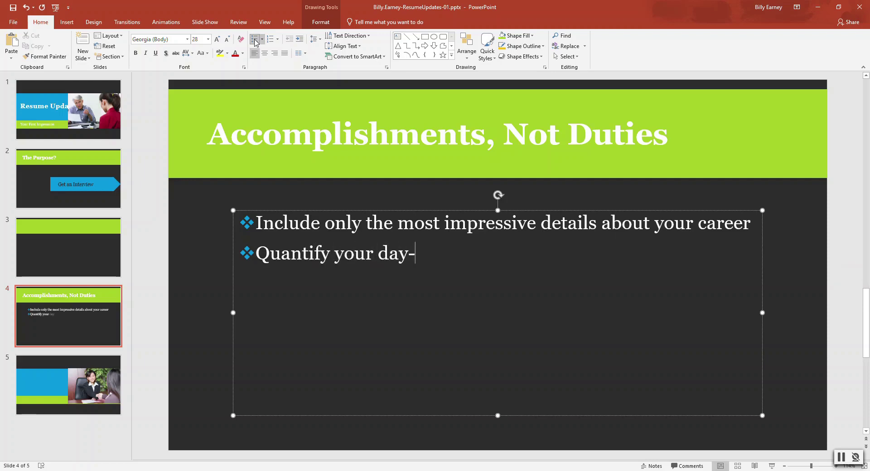
pyautogui.write('to-day ')
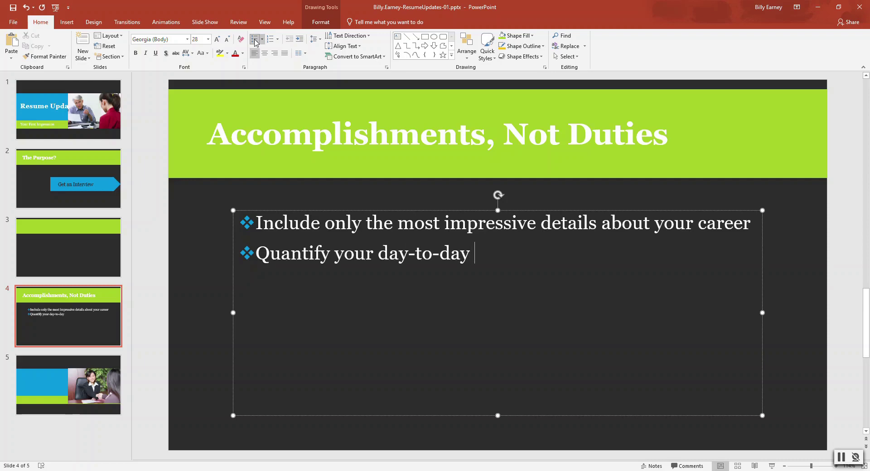
pyautogui.write('tasks')
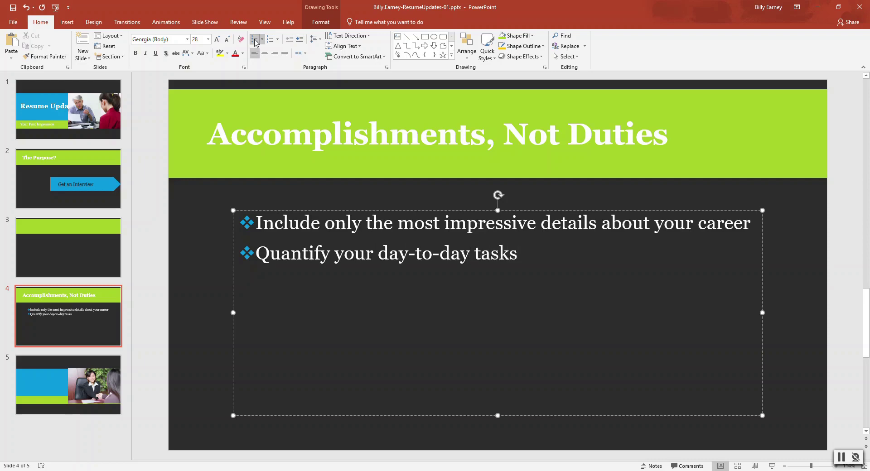
# Add three indented sub-bullets under "Quantify your day-to-day tasks": "How many times?", "What was the result?" and "How much money was saved?".
pyautogui.press('Return')
pyautogui.click(300, 41)
pyautogui.write('How ')
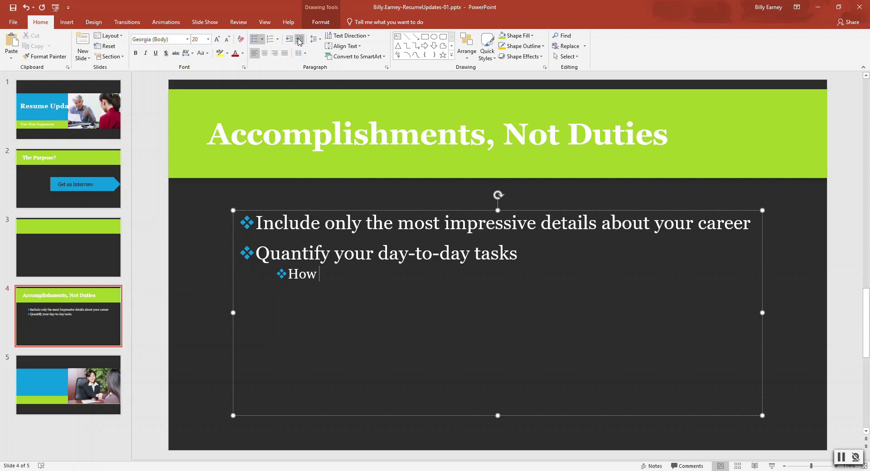
pyautogui.write('many times? ')
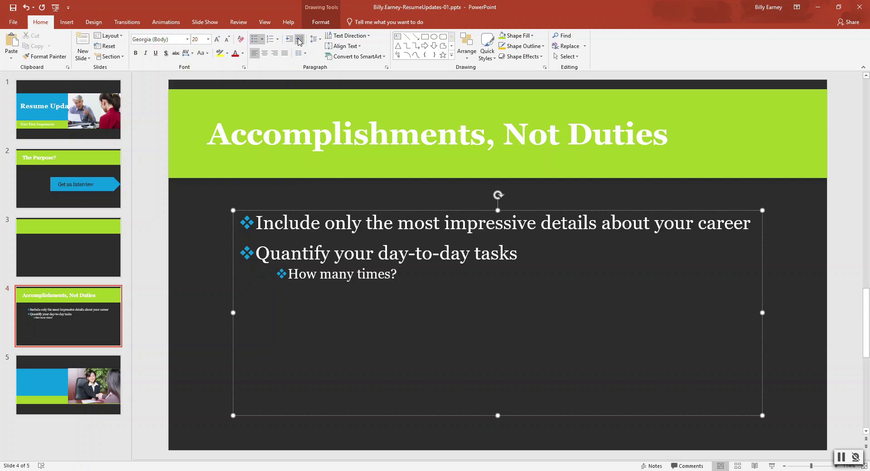
pyautogui.write('What was the ')
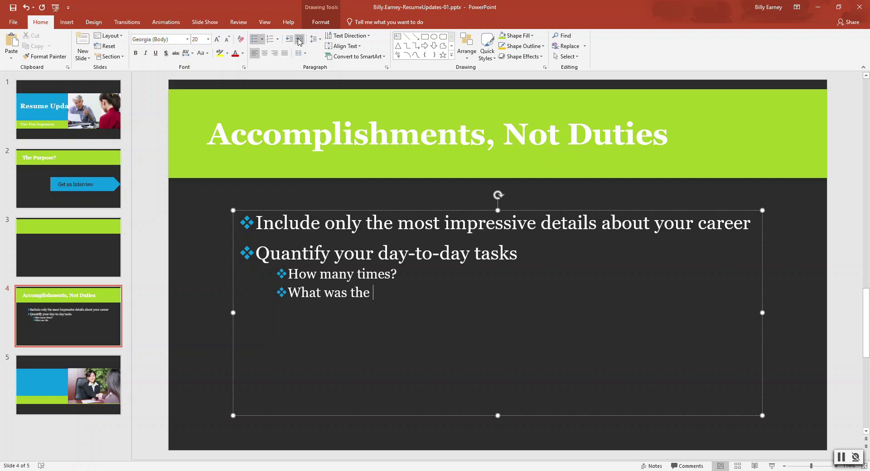
pyautogui.write('result?')
pyautogui.press('Return')
pyautogui.write('How muc')
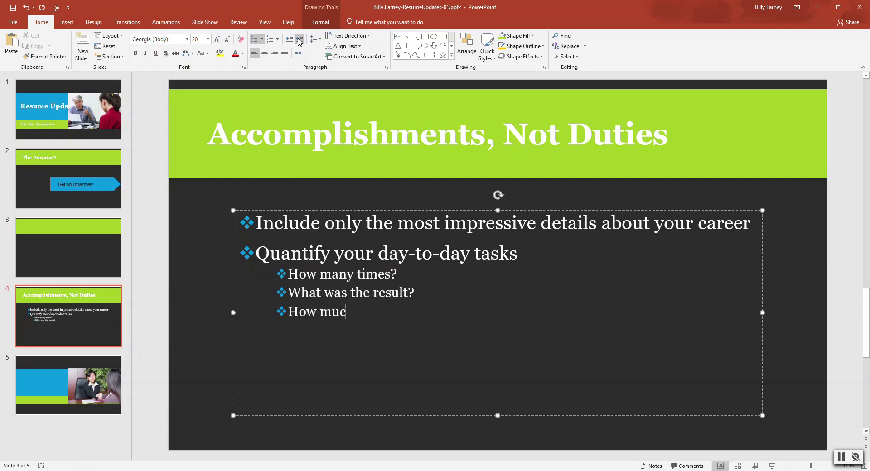
pyautogui.write('h money was saved?')
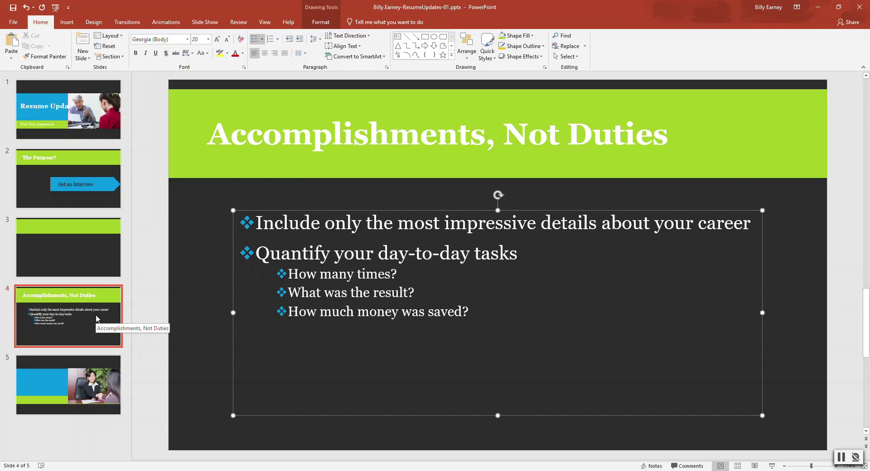
# Move the "Accomplishments, Not Duties" slide ahead of the blank slide so that it directly follows "The Purpose?".
pyautogui.click(186, 299)
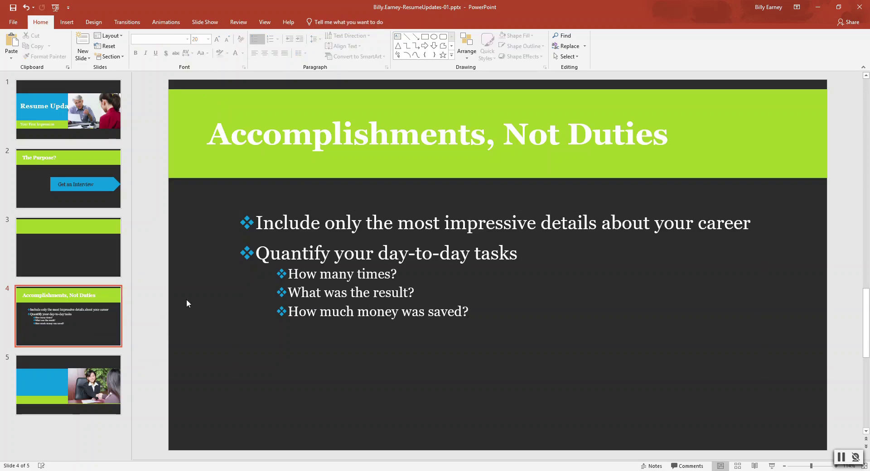
pyautogui.moveTo(29, 314); pyautogui.dragTo(35, 258)
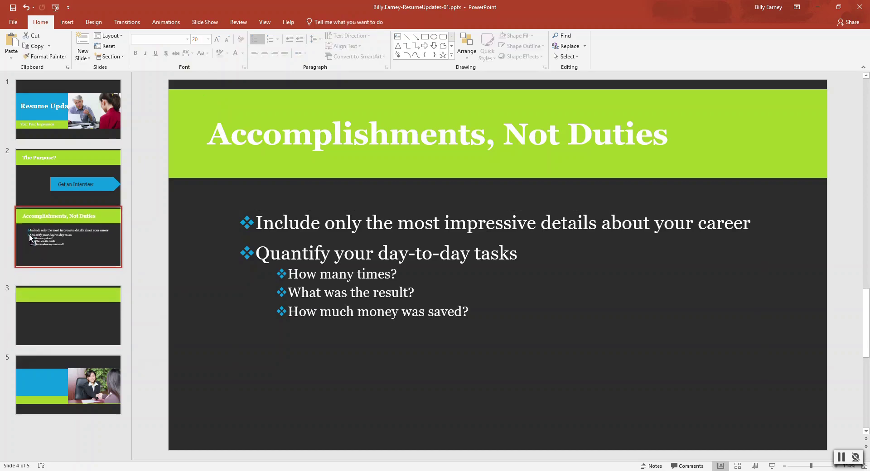
# Title the blank slide after "Accomplishments, Not Duties" as "Proofreed".
pyautogui.click(42, 298)
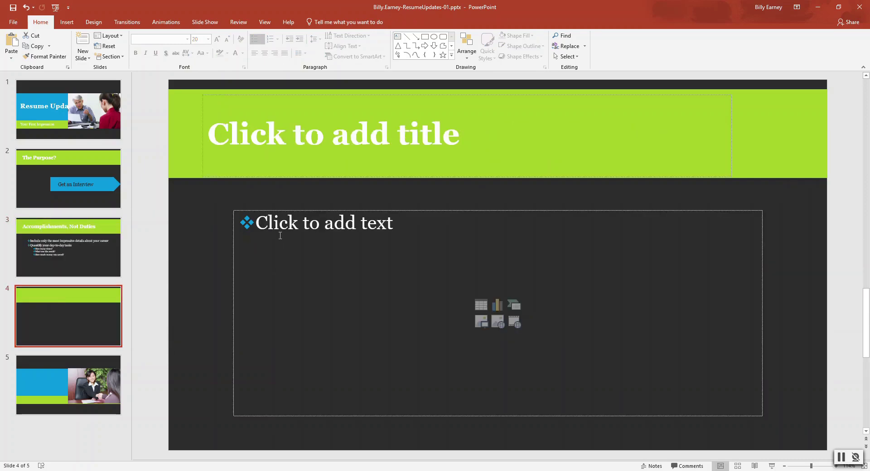
pyautogui.click(281, 135)
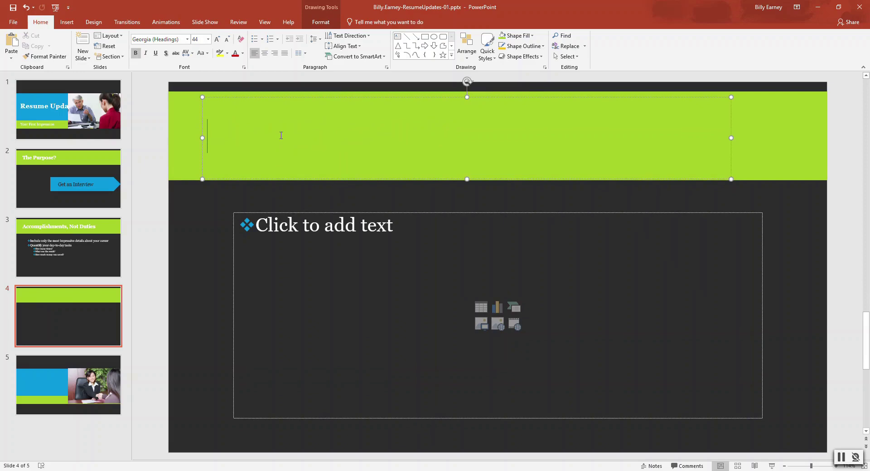
pyautogui.write('Proofr')
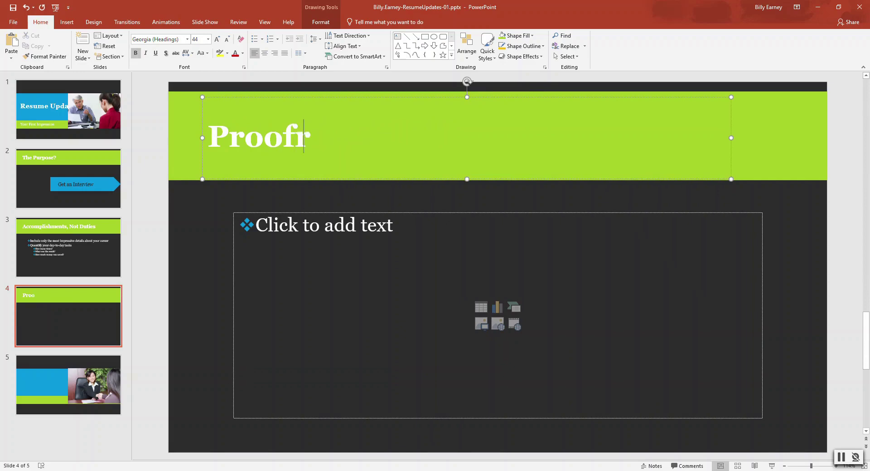
pyautogui.write('eed')
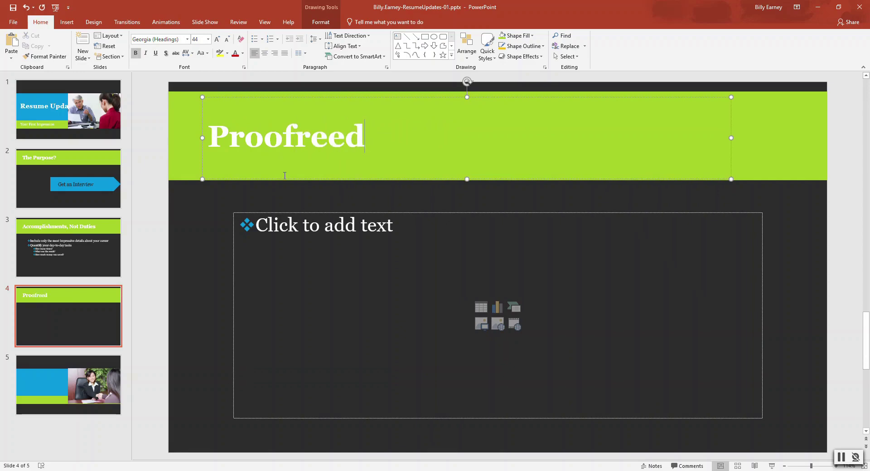
# Enter the first bullet in slide 4's content area: "Employers take spelling and grammar errors as signs of carelessness".
pyautogui.click(289, 222)
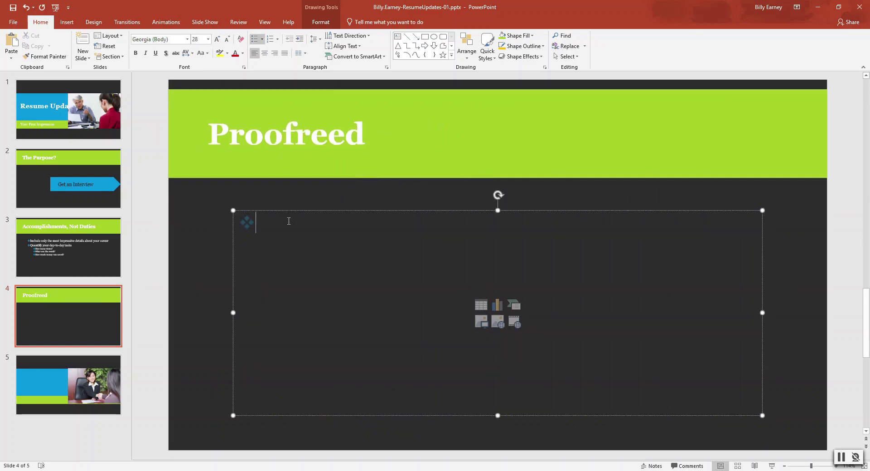
pyautogui.write('Employer')
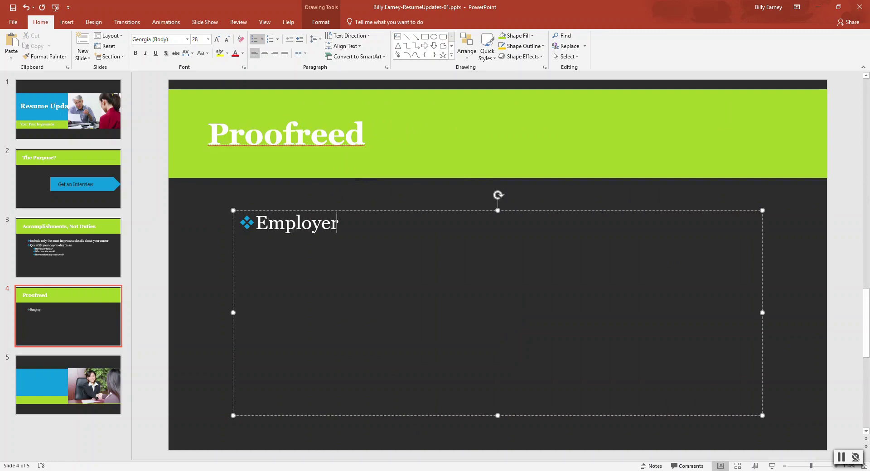
pyautogui.write('s take spelling')
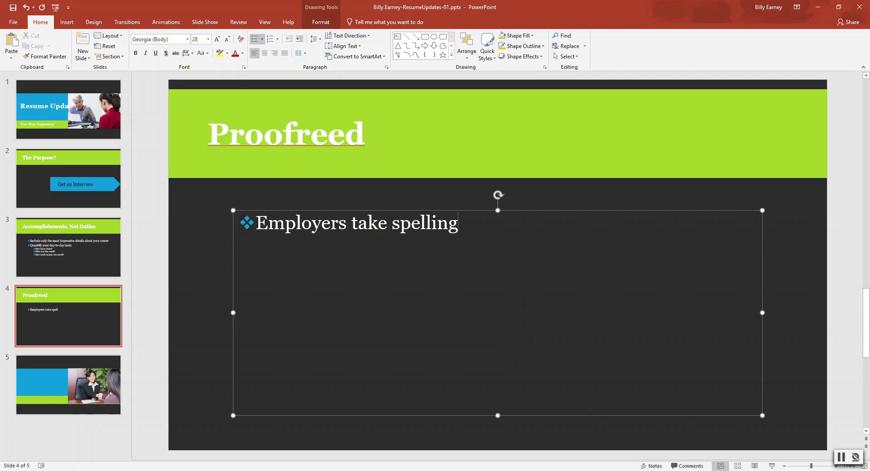
pyautogui.write(' and gramma')
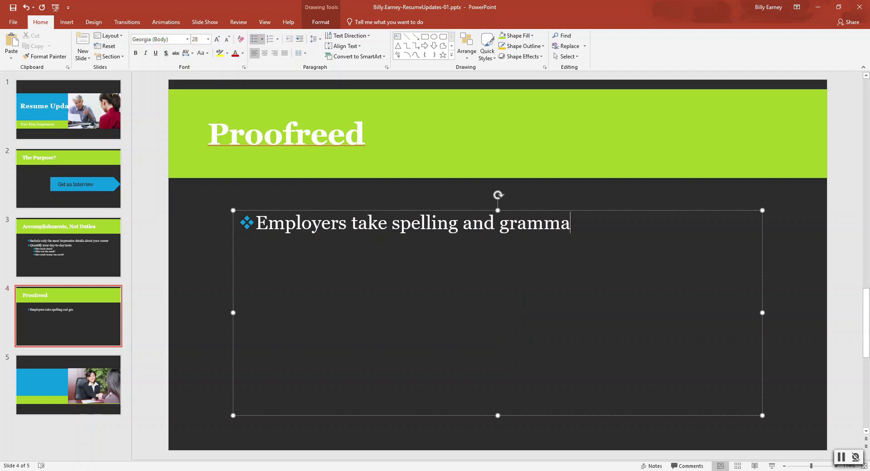
pyautogui.write('r errors as ')
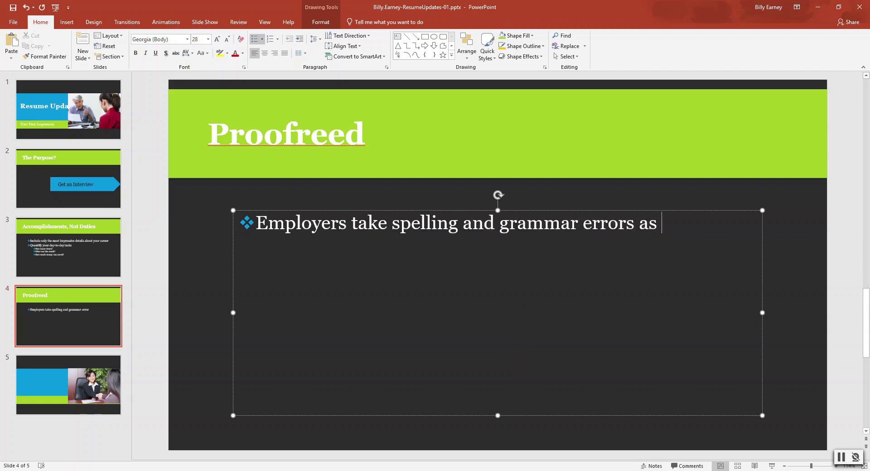
pyautogui.write('signs of car')
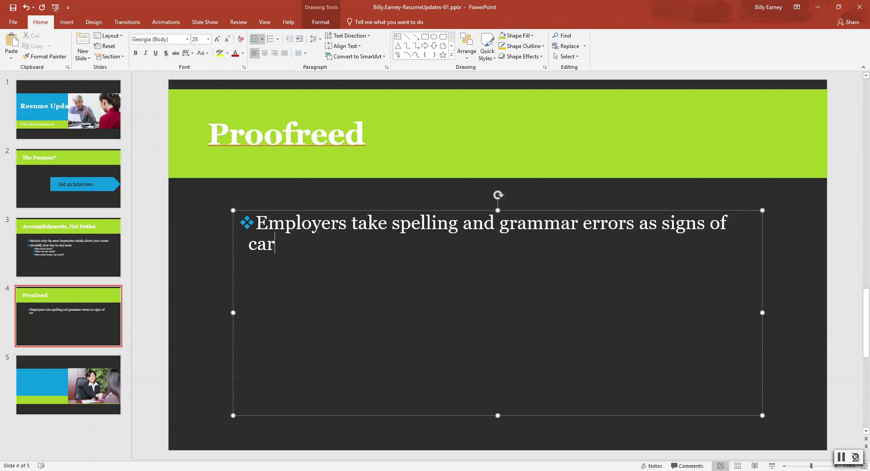
pyautogui.write('elessness')
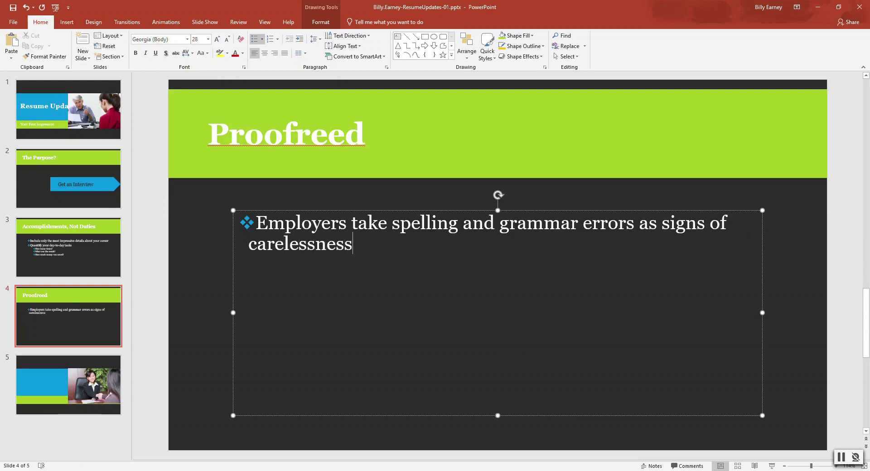
# Add a second bullet to slide 4's content area: "Ask a trusted friend or colleague to look at your resume".
pyautogui.press('Return')
pyautogui.write('Ask a trusted ')
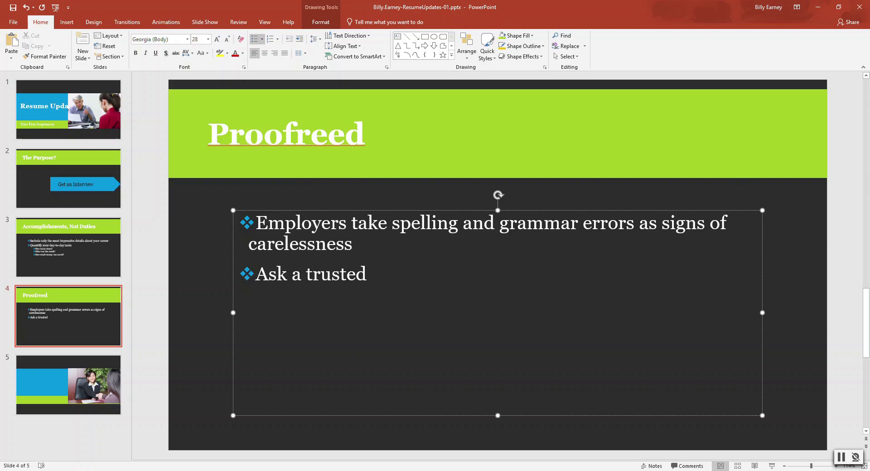
pyautogui.write('friend')
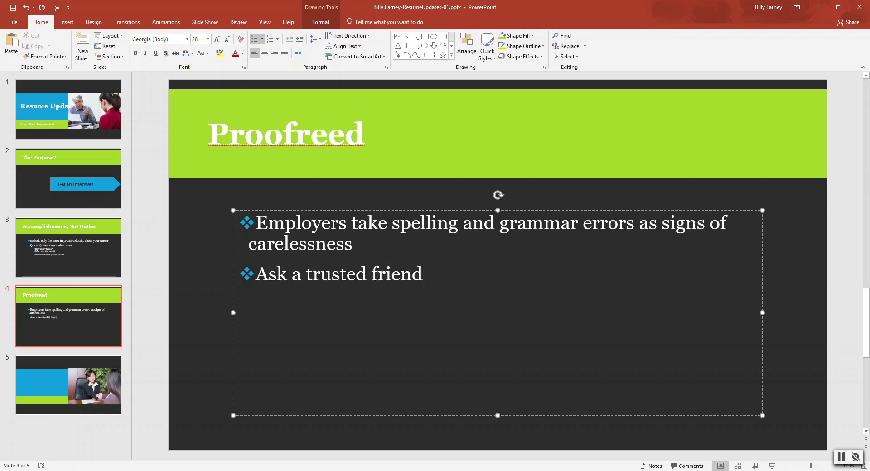
pyautogui.write(' or colle')
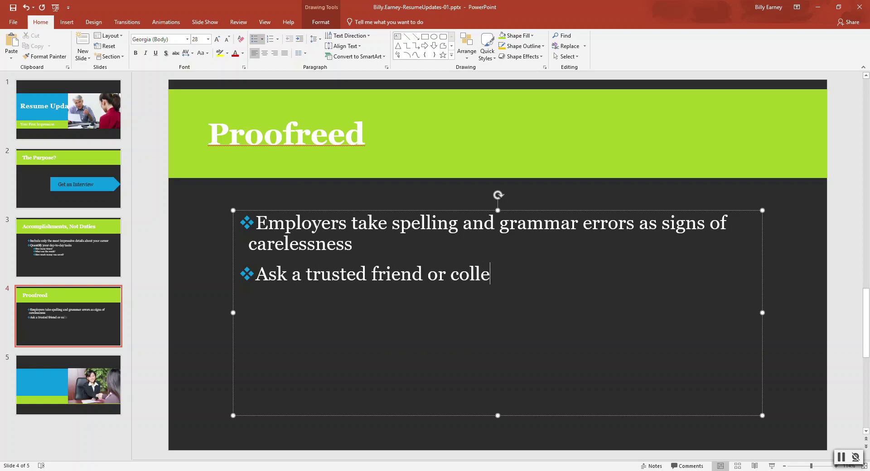
pyautogui.write('ague')
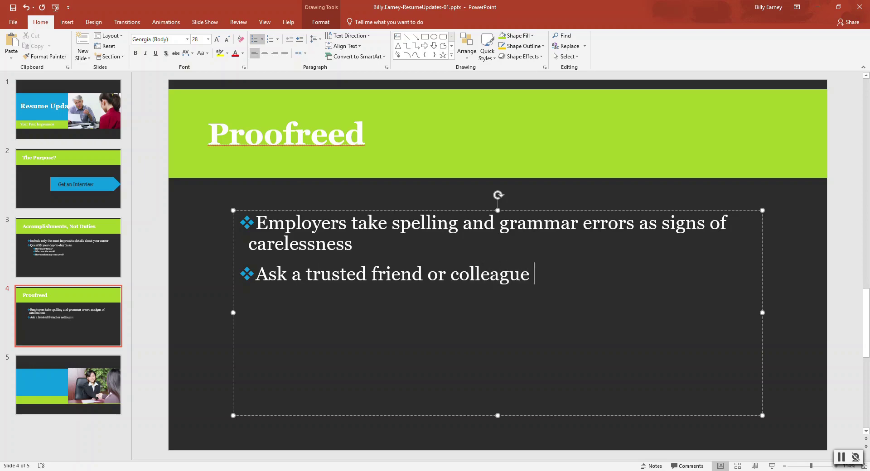
pyautogui.write(' to look at ')
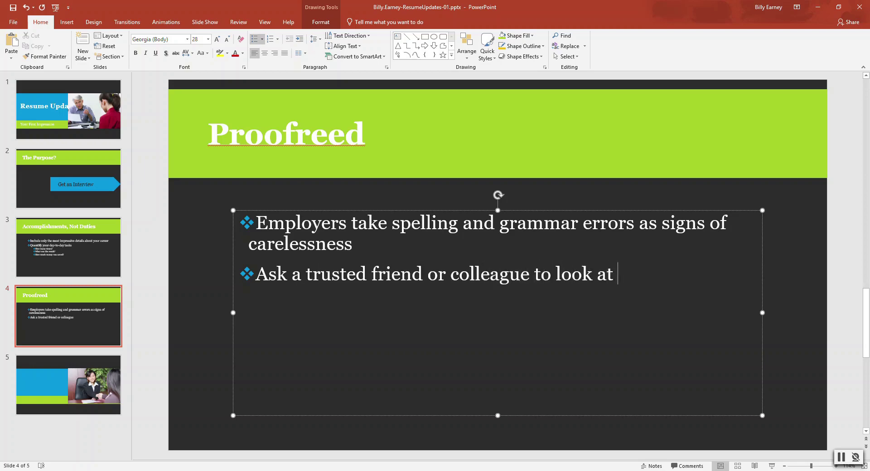
pyautogui.write('your resume')
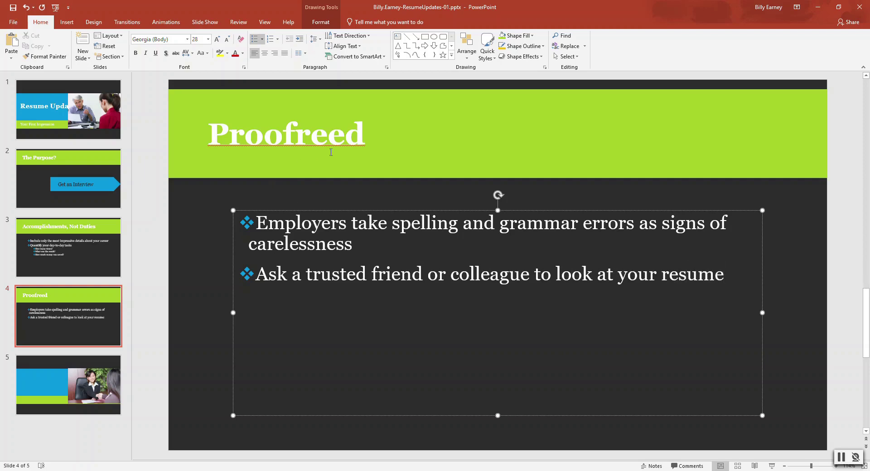
# Correct the spelling of slide 4's title to "Proofread".
pyautogui.click(341, 138)
pyautogui.press('BackSpace')
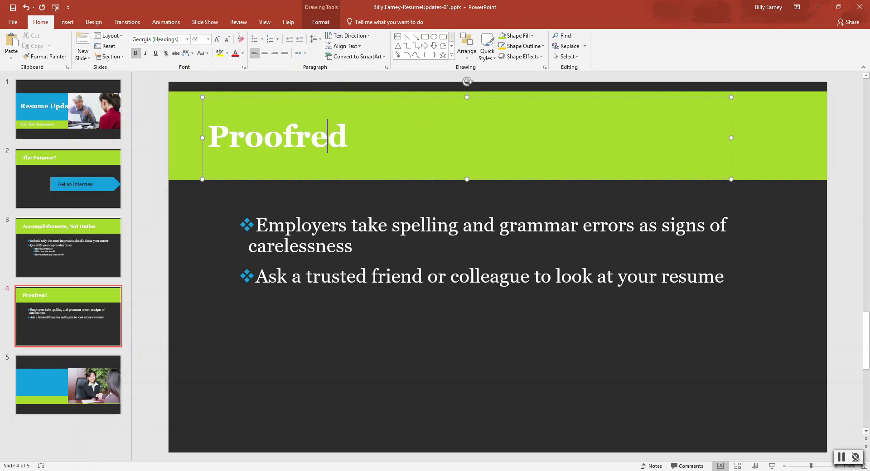
pyautogui.write('a')
pyautogui.click(384, 157)
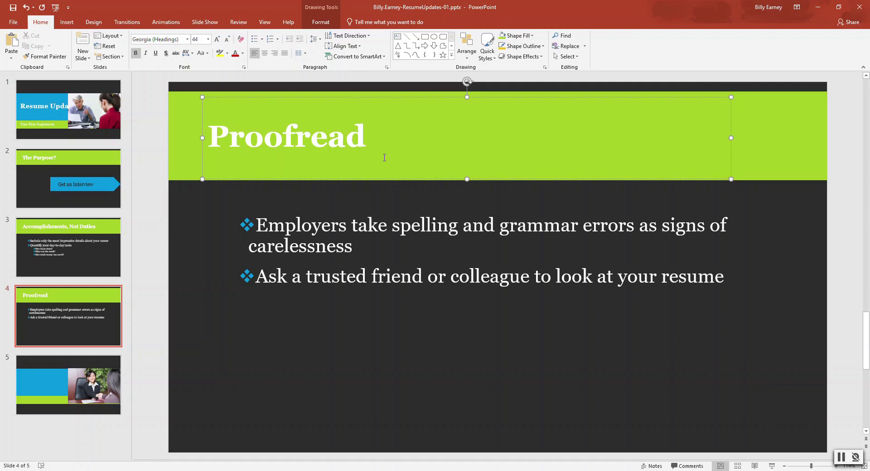
# With slide 4 selected, load ResumeContent-01.pptx from the Downloads folder as the source for reusing slides.
pyautogui.click(33, 273)
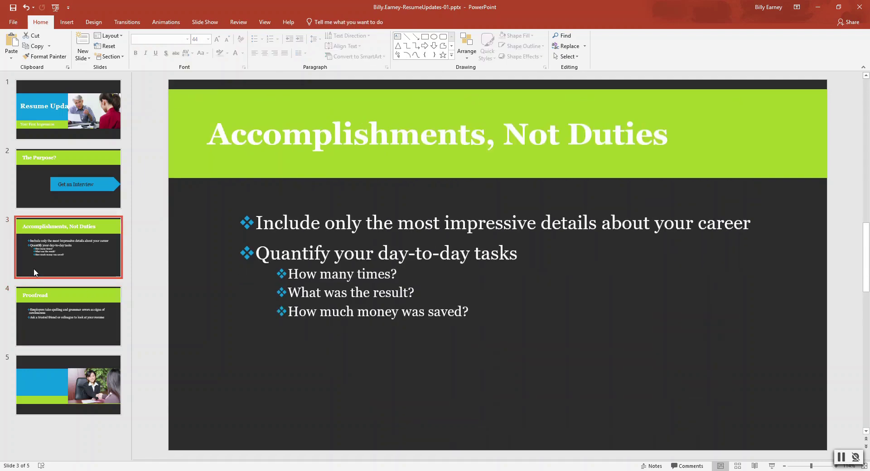
pyautogui.click(34, 301)
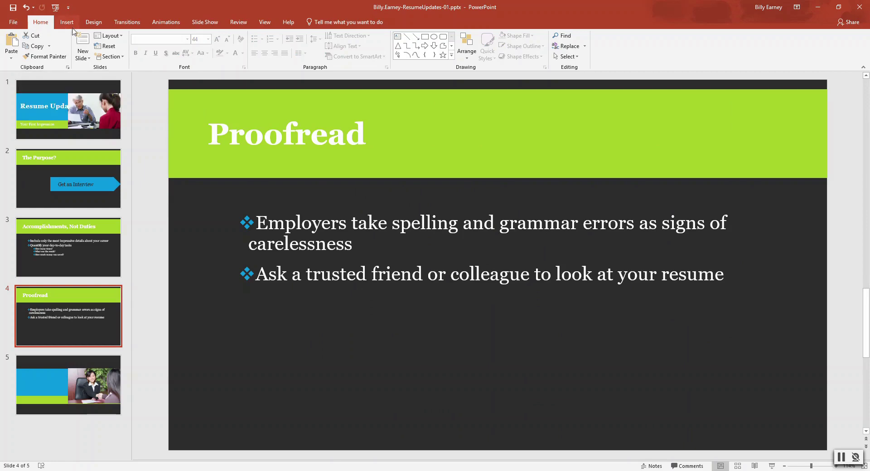
pyautogui.click(86, 59)
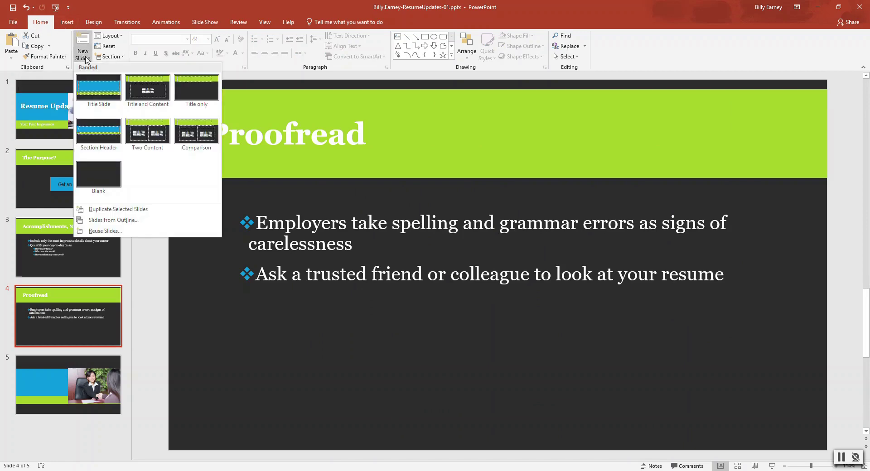
pyautogui.click(101, 232)
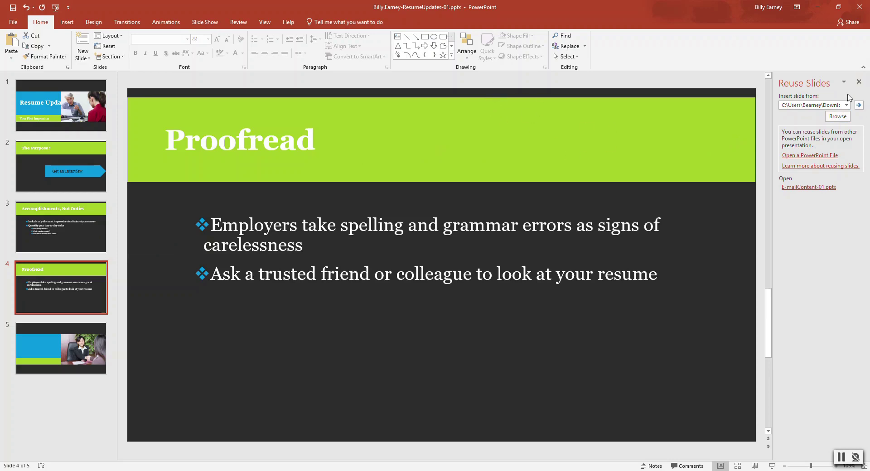
pyautogui.click(839, 117)
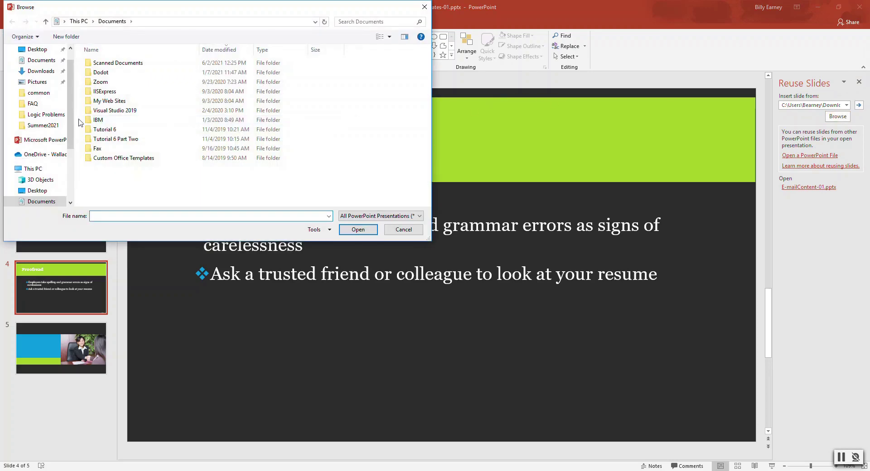
pyautogui.click(40, 73)
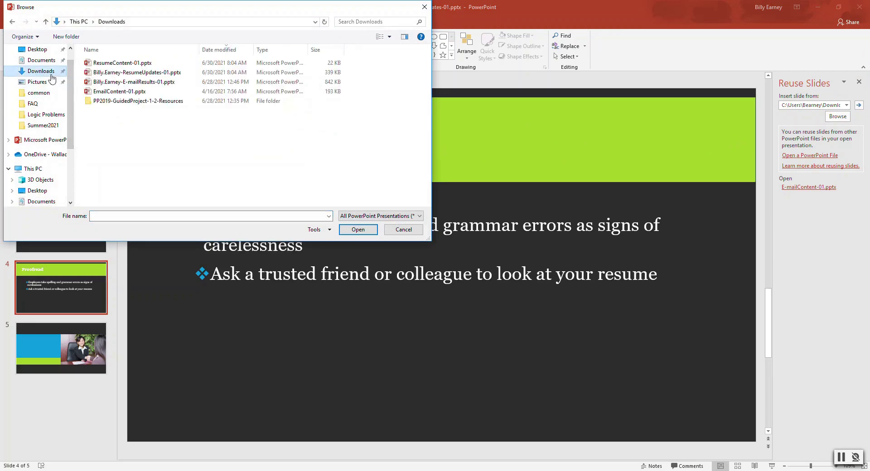
pyautogui.click(130, 63)
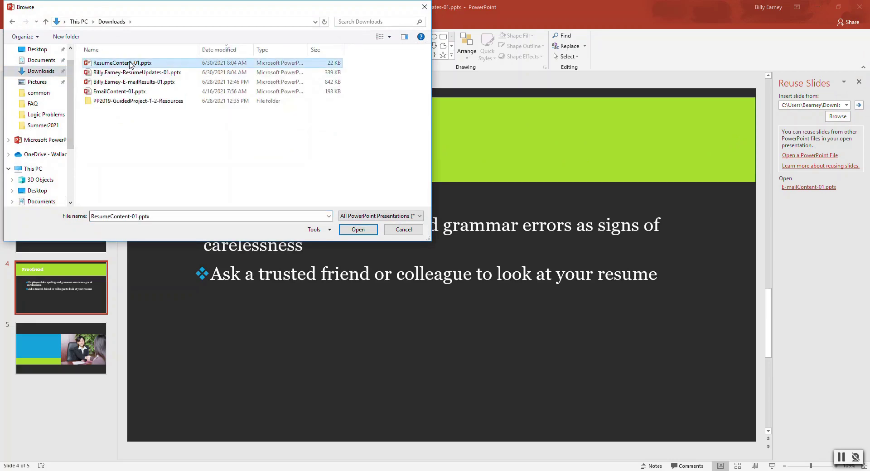
pyautogui.click(357, 230)
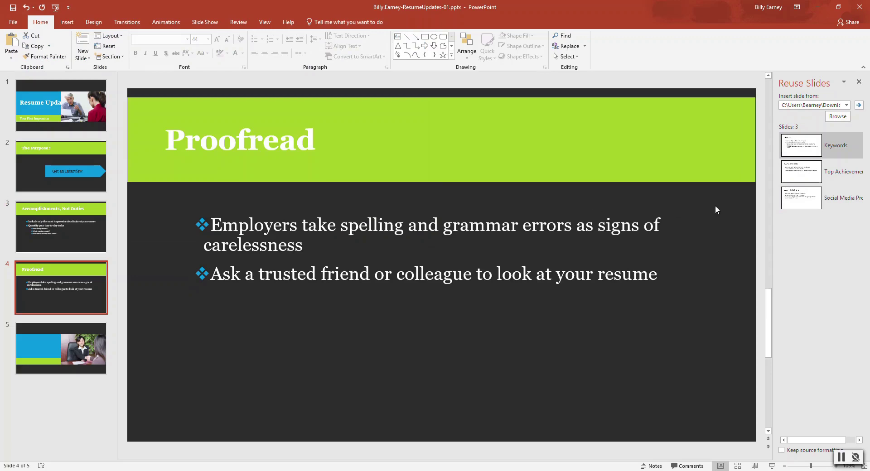
pyautogui.click(826, 150)
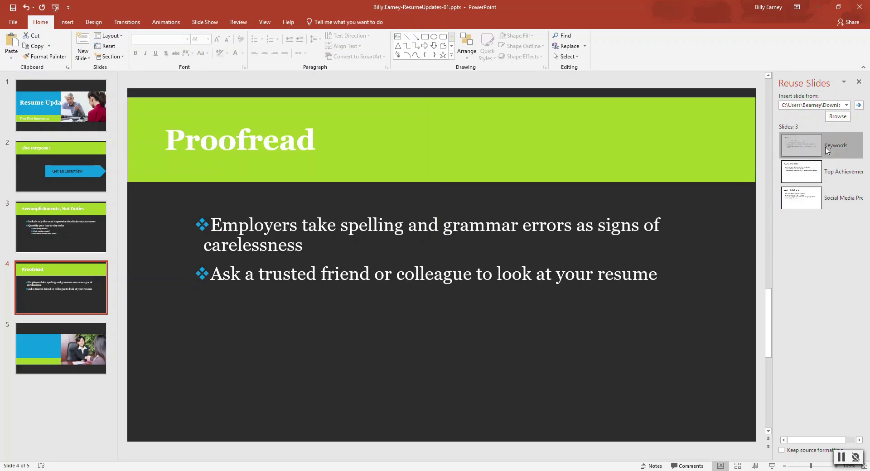
pyautogui.click(827, 174)
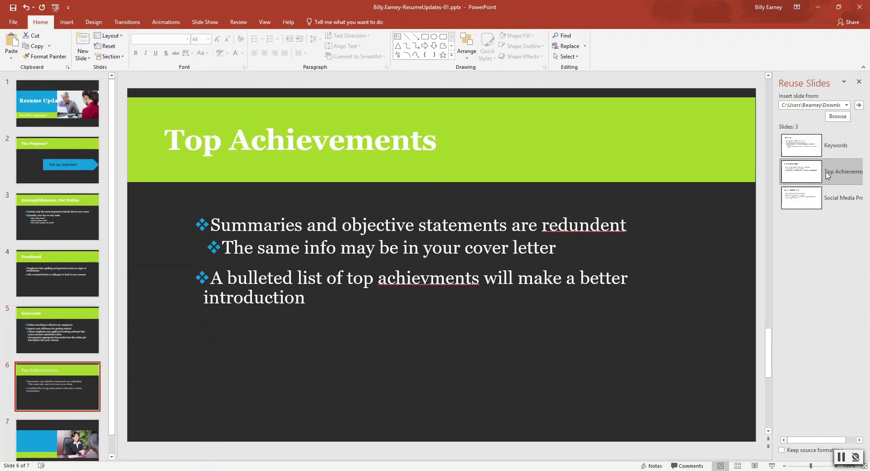
pyautogui.click(832, 202)
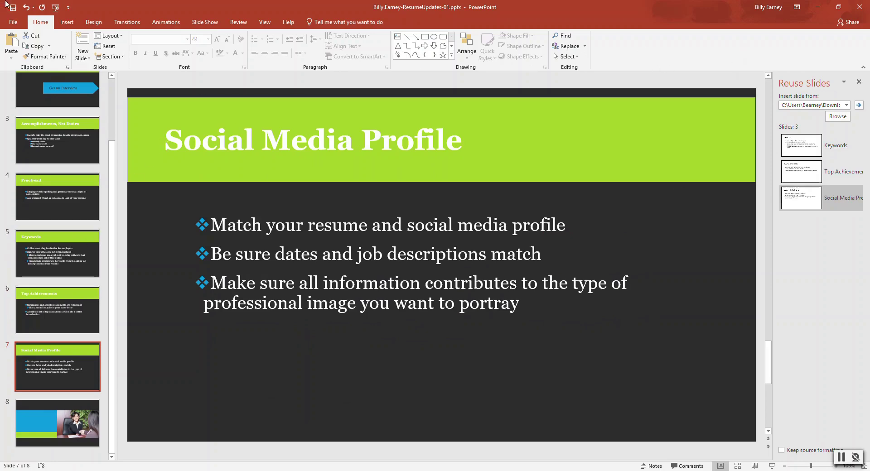
pyautogui.click(27, 7)
pyautogui.click(26, 7)
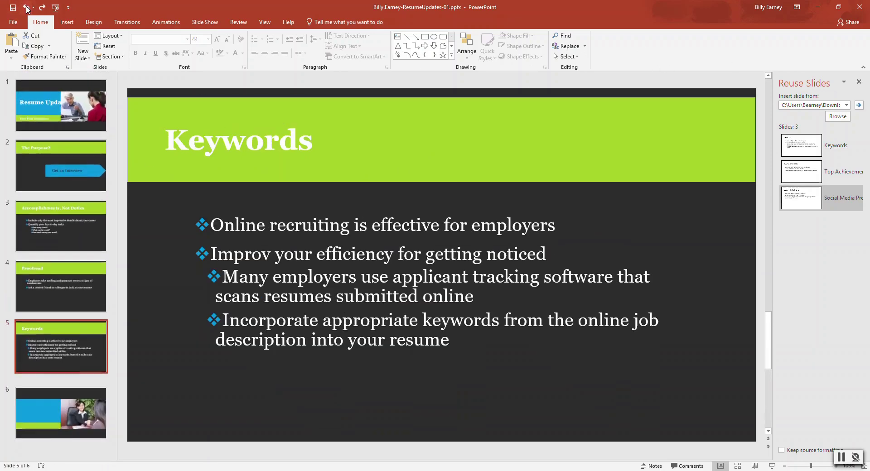
pyautogui.click(26, 7)
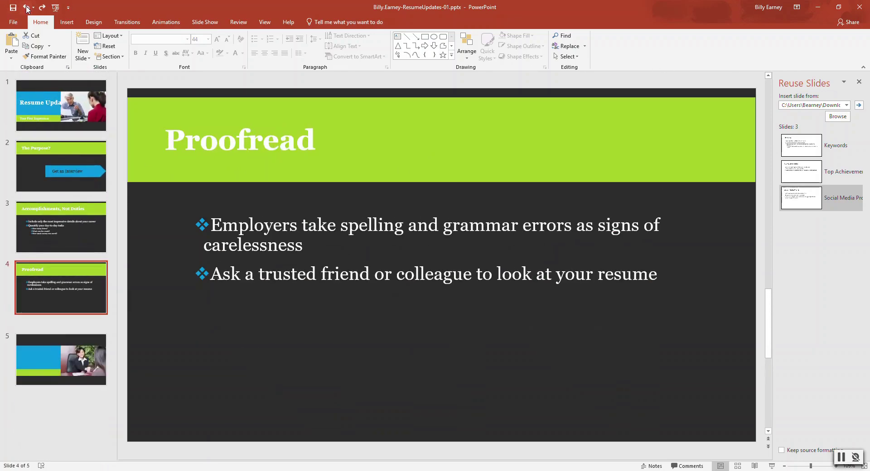
# Insert the reused slides Keywords, Top Achievements and Social Media Profile, in that order, directly after slide 3.
pyautogui.click(55, 227)
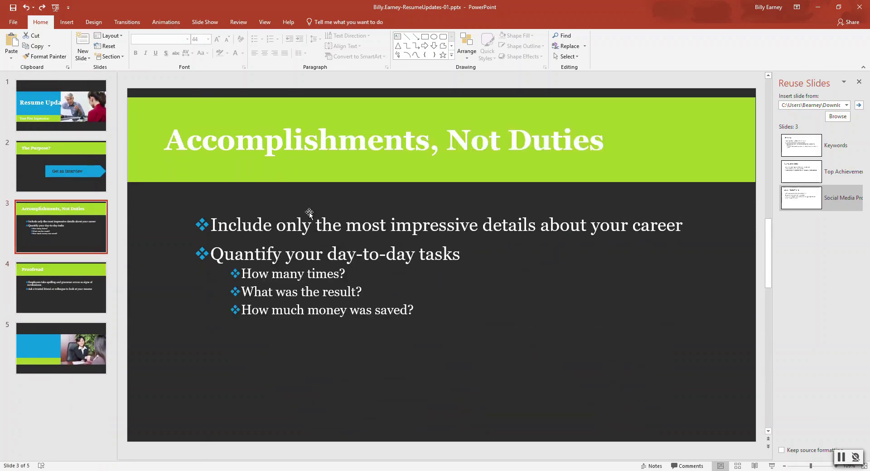
pyautogui.click(802, 147)
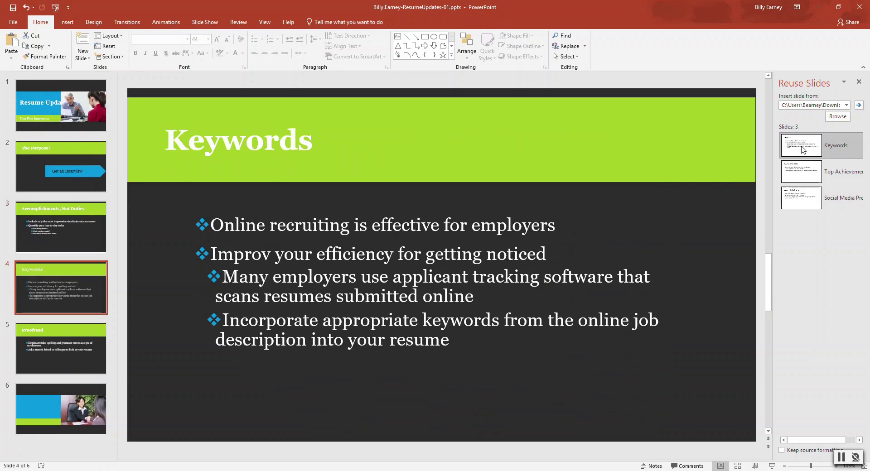
pyautogui.click(802, 173)
pyautogui.click(805, 204)
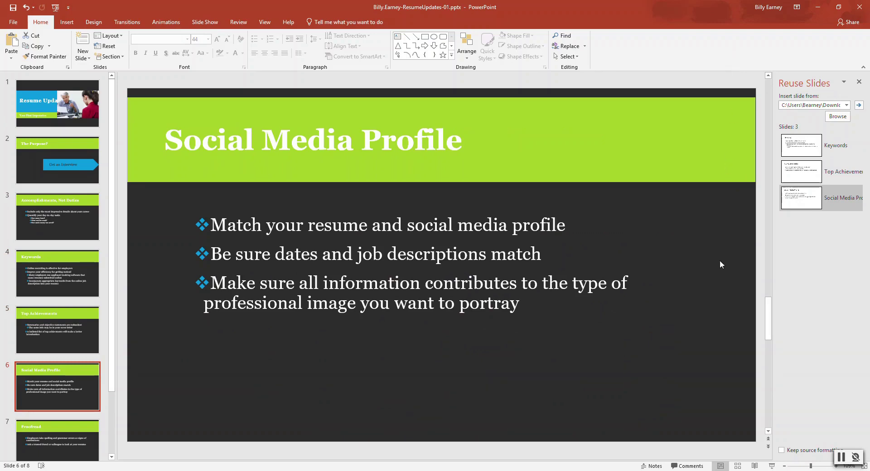
# Enter the left-aligned title "Success!" on closing slide 8 and narrow its placeholder to fit within the blue area.
pyautogui.scroll(-3, 112, 346)
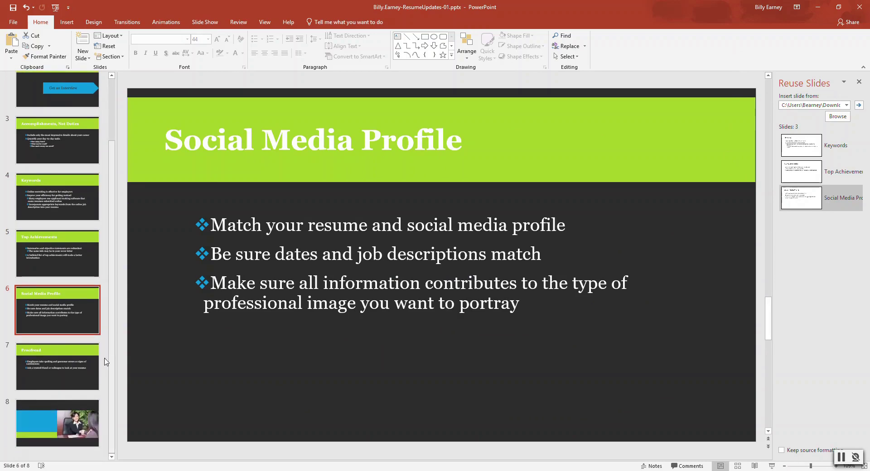
pyautogui.click(66, 419)
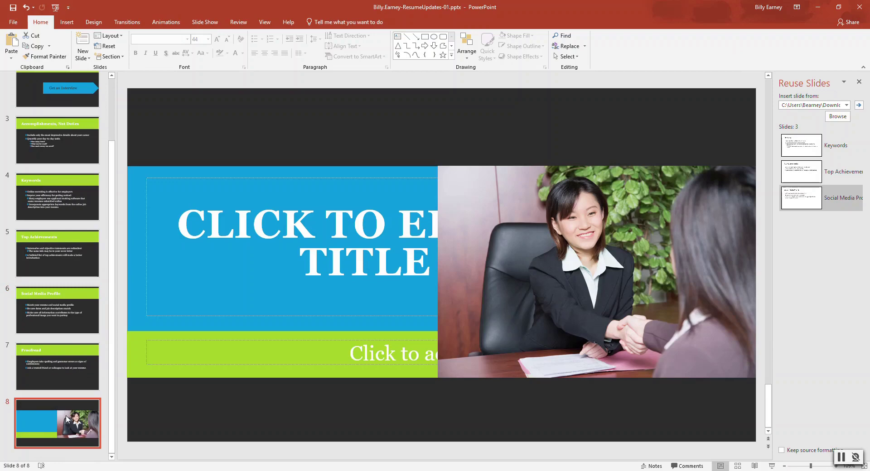
pyautogui.click(278, 218)
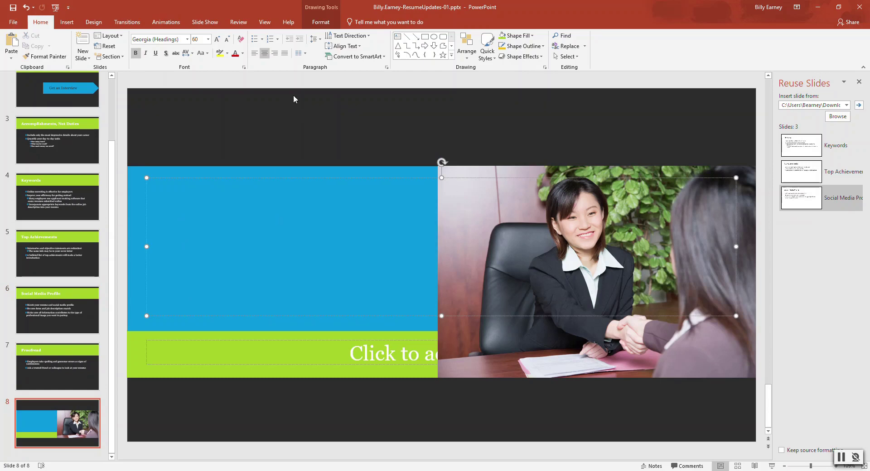
pyautogui.click(254, 54)
pyautogui.write('Succ')
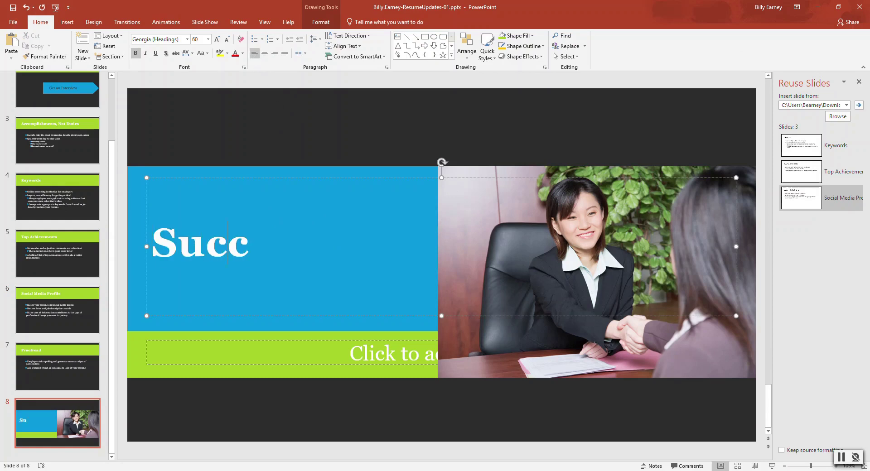
pyautogui.write('ess!')
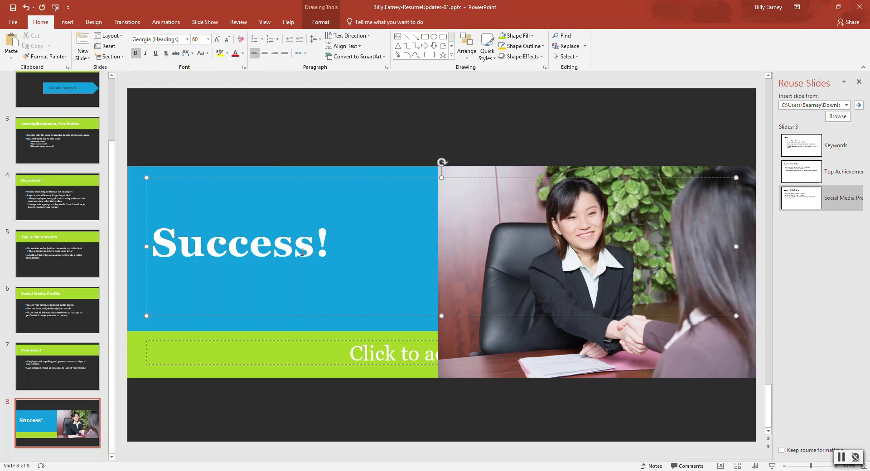
pyautogui.moveTo(736, 246); pyautogui.dragTo(386, 258)
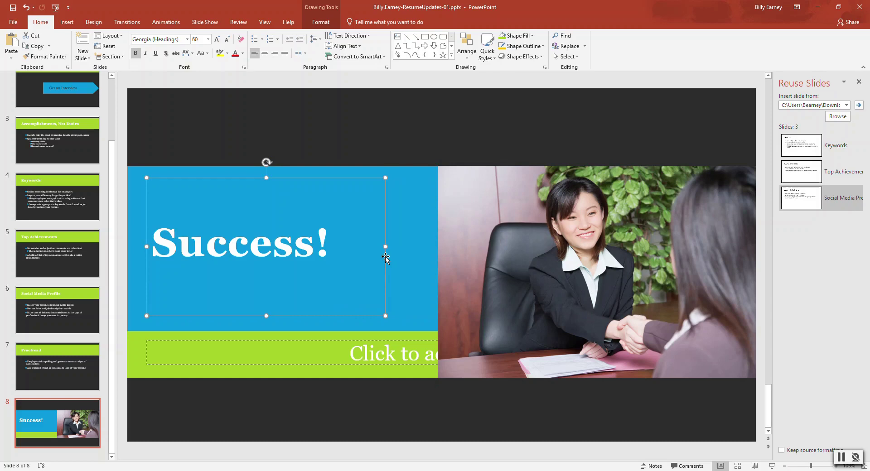
# Delete the empty subtitle placeholder from the green band of slide 8.
pyautogui.click(325, 354)
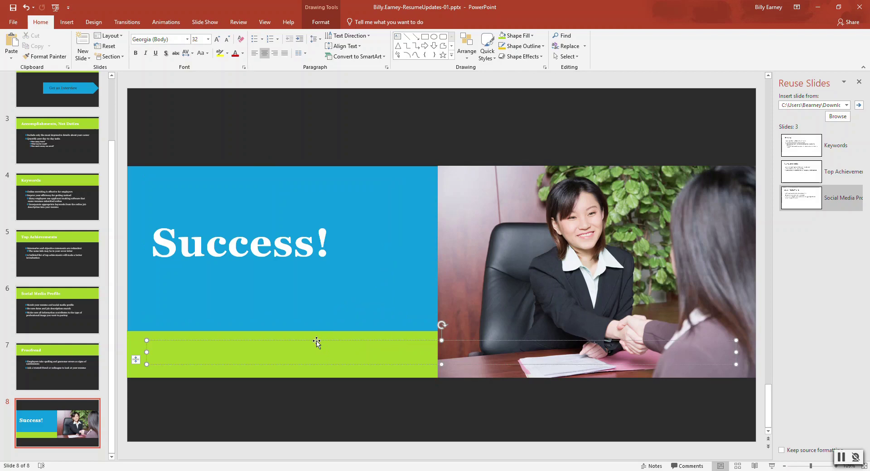
pyautogui.click(316, 340)
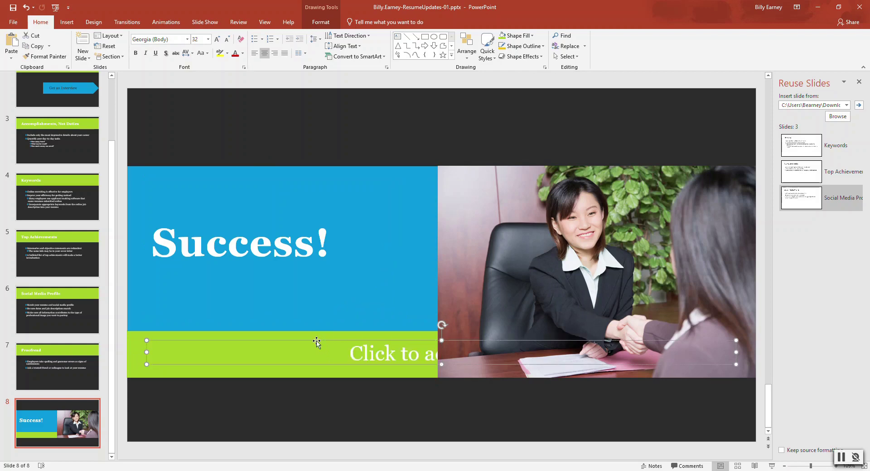
pyautogui.press('Delete')
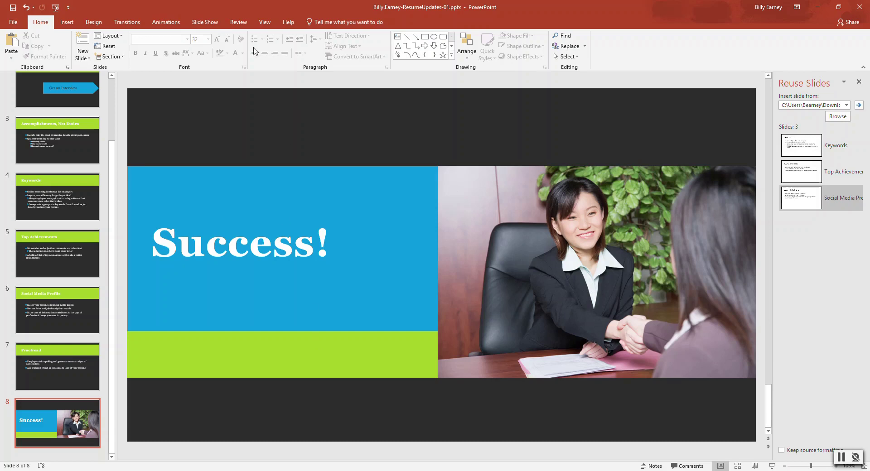
# Spell-check the presentation, correcting "redundent" to "redundant" and "achievments" to "achievements" on the Top Achievements slide.
pyautogui.click(244, 24)
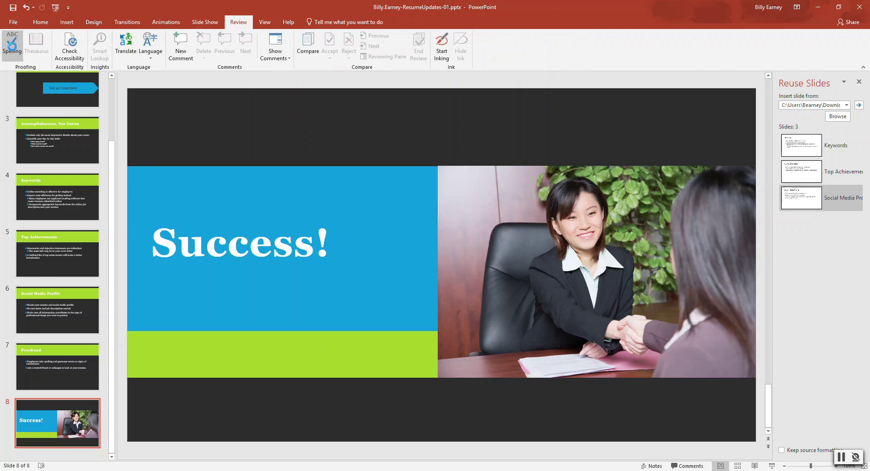
pyautogui.click(12, 45)
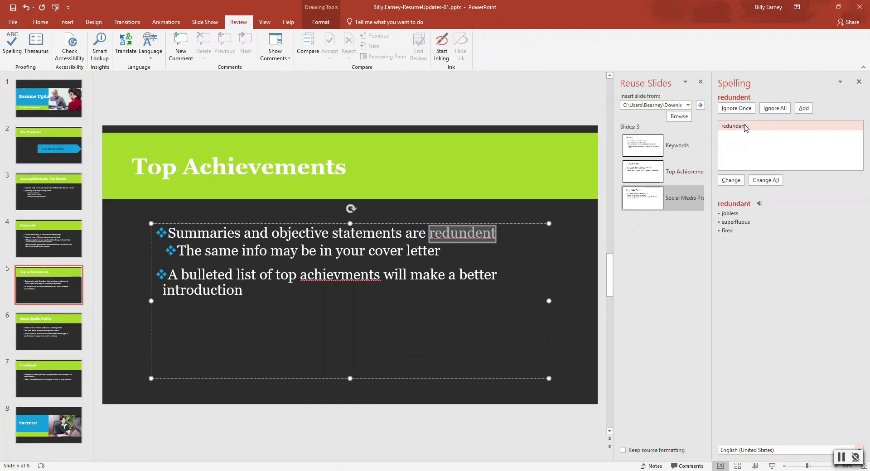
pyautogui.click(731, 180)
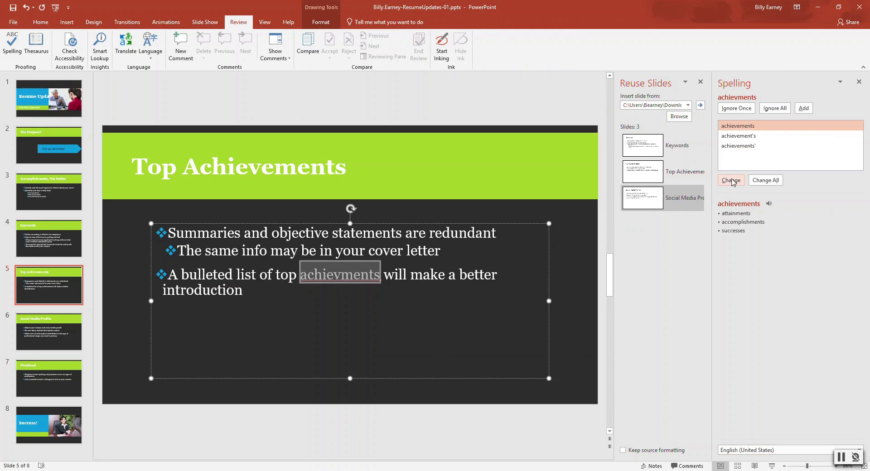
pyautogui.click(731, 180)
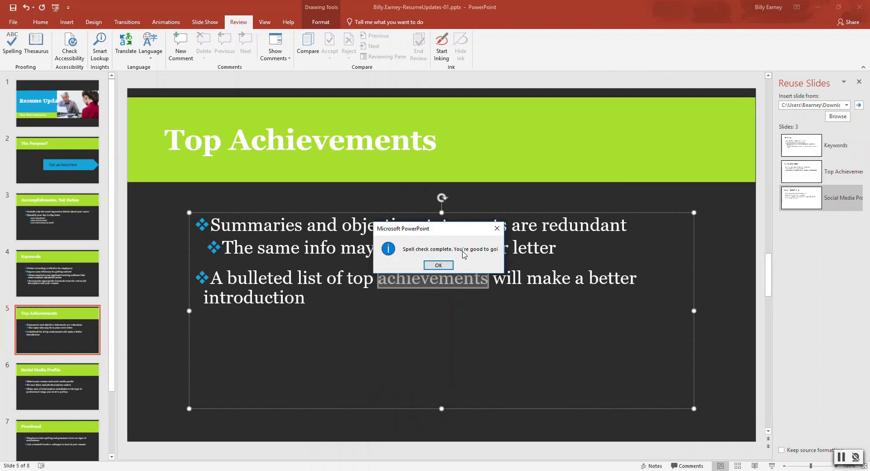
pyautogui.click(449, 265)
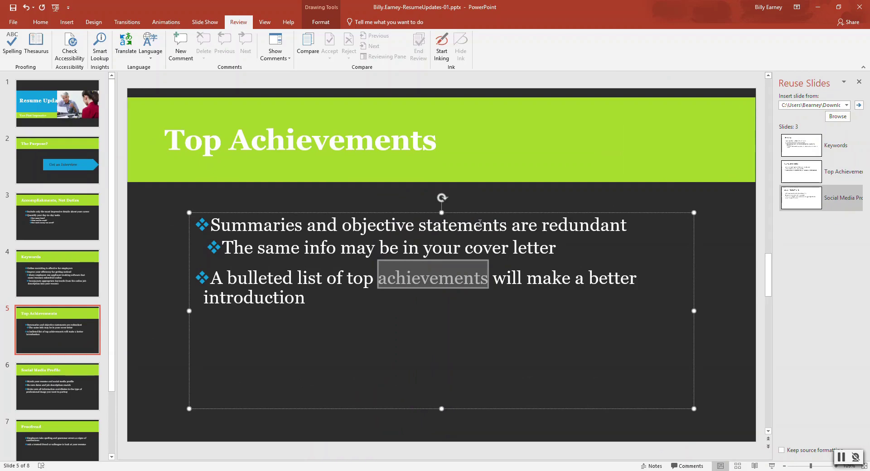
# Close the slide reuse pane and apply the Reveal transition with the Through Black From Right effect to all slides.
pyautogui.click(127, 22)
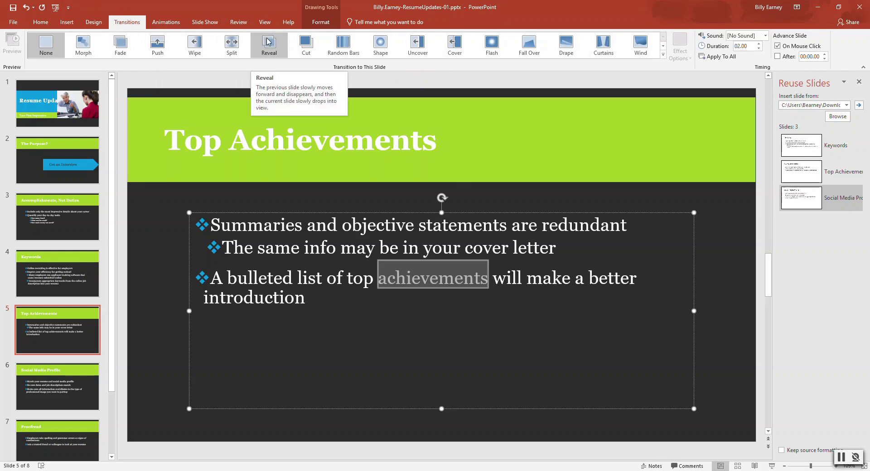
pyautogui.click(268, 42)
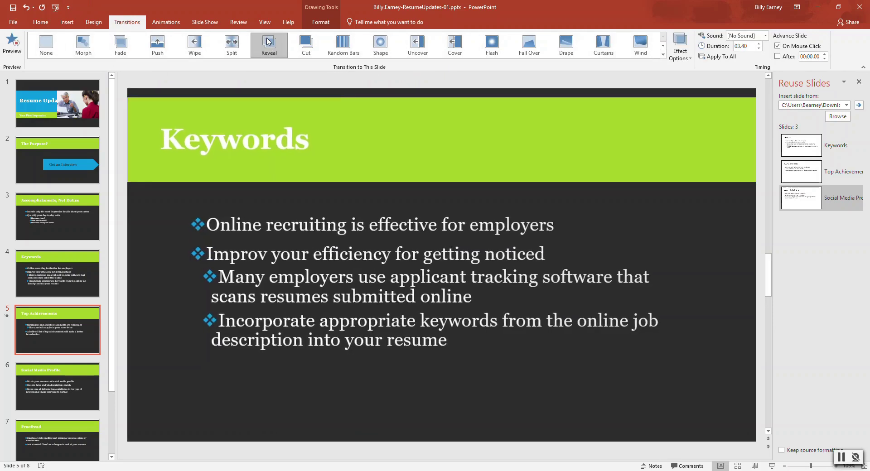
pyautogui.click(858, 83)
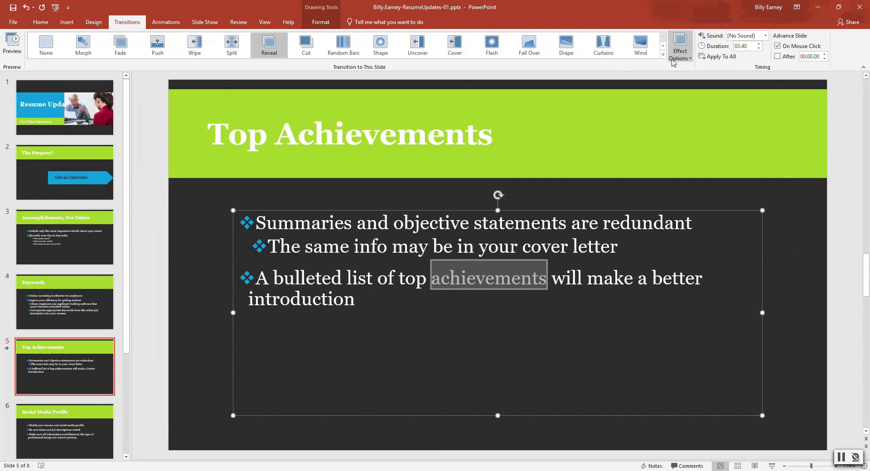
pyautogui.click(688, 58)
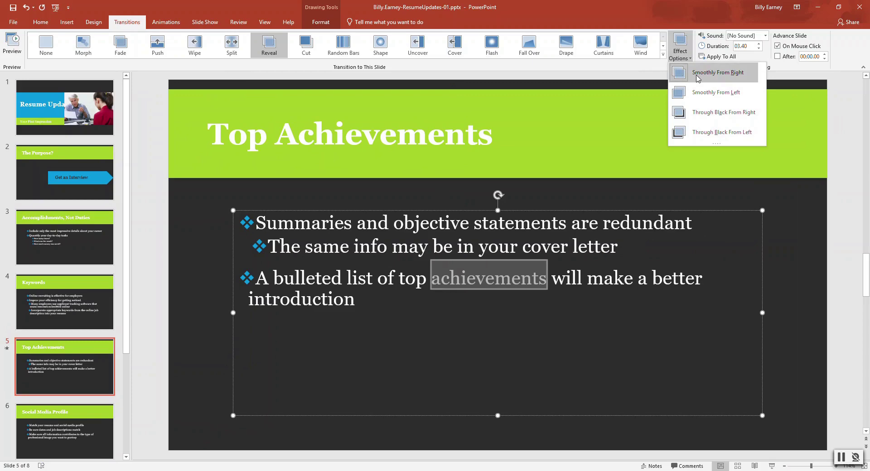
pyautogui.click(706, 117)
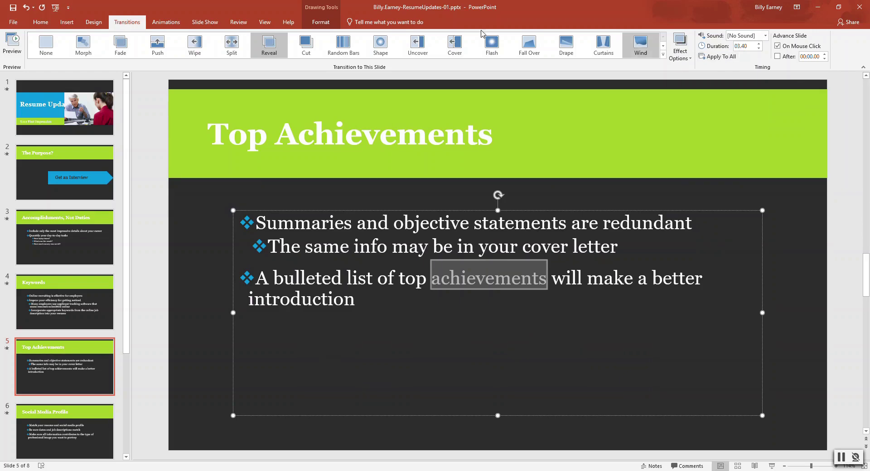
# Set the print layout to Outline, keeping the print range at all slides.
pyautogui.click(13, 24)
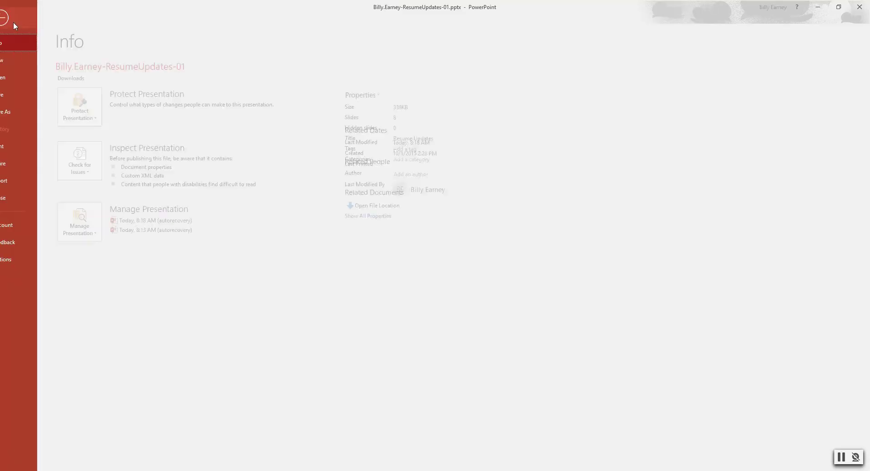
pyautogui.click(23, 146)
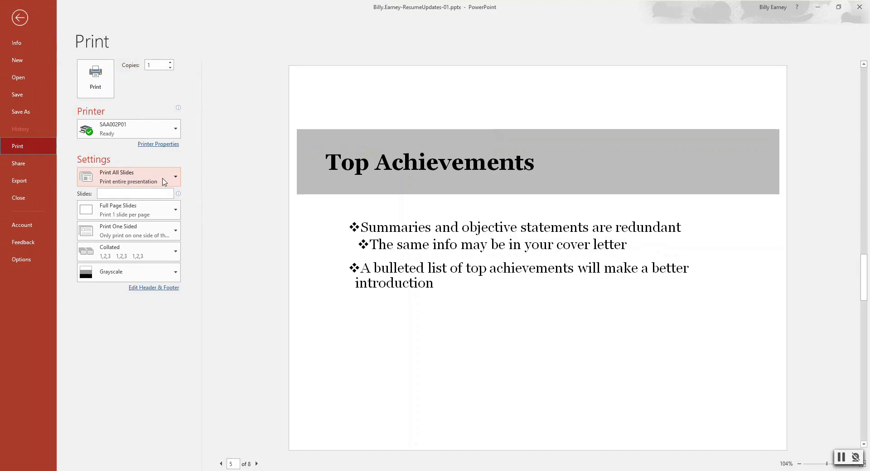
pyautogui.click(176, 179)
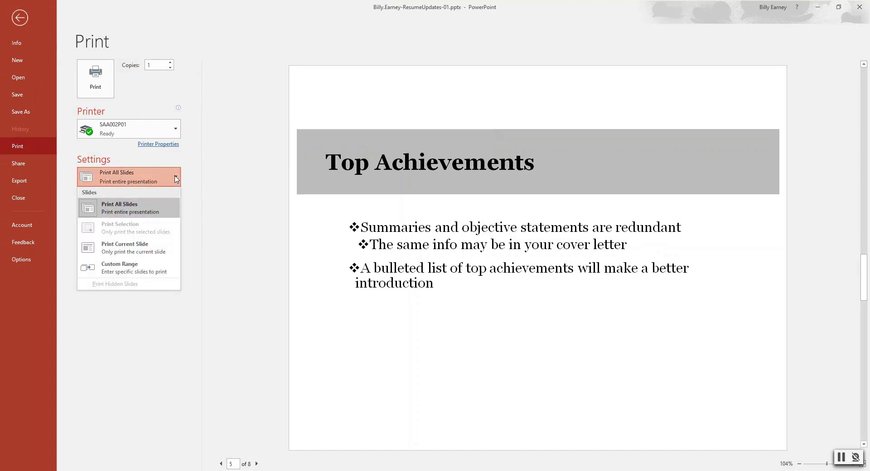
pyautogui.click(176, 180)
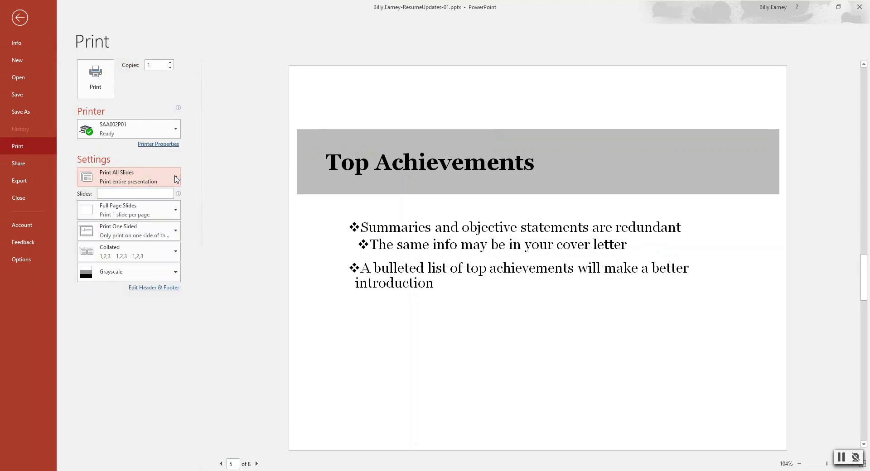
pyautogui.click(174, 212)
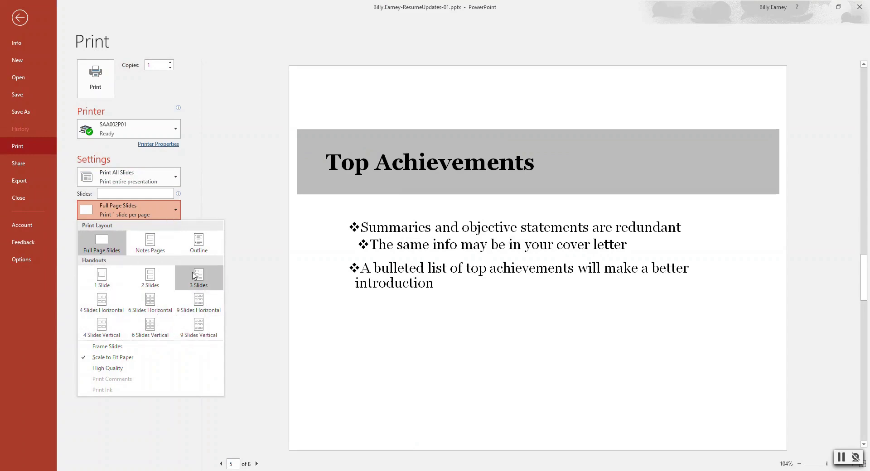
pyautogui.click(198, 247)
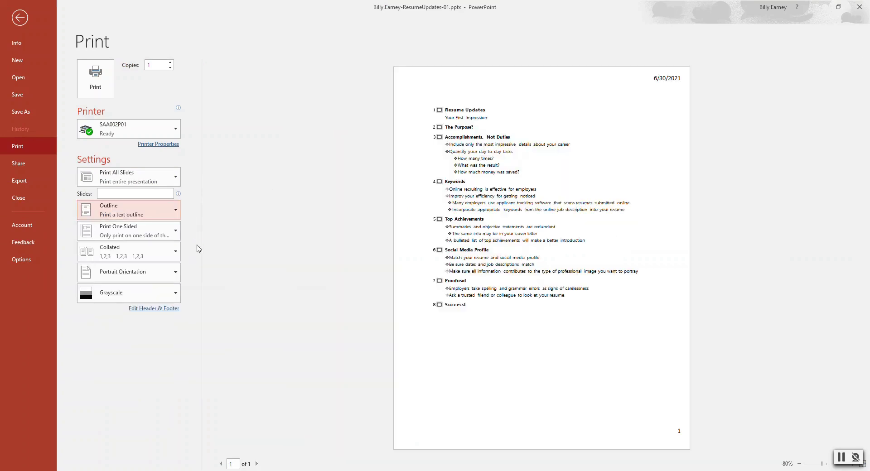